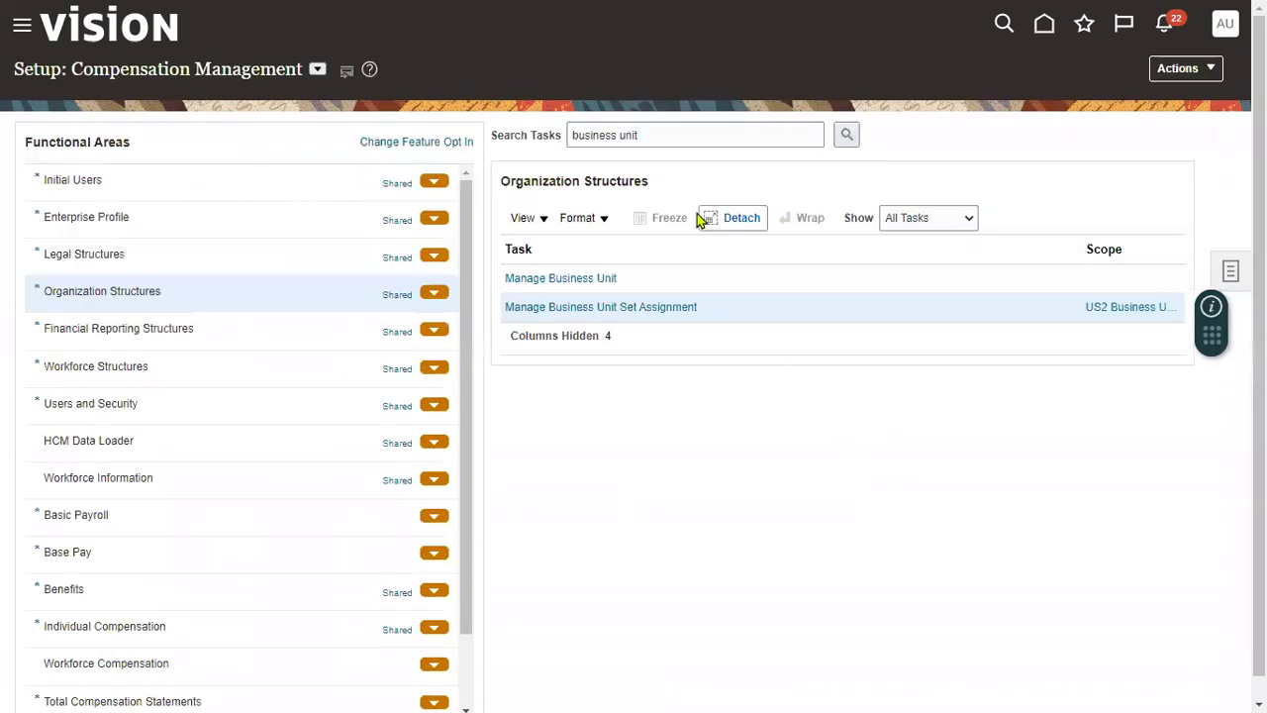
Search the setup tasks for "reference data set" and open Manage Reference Data Sets from the Enterprise Profile functional area.
click(658, 136)
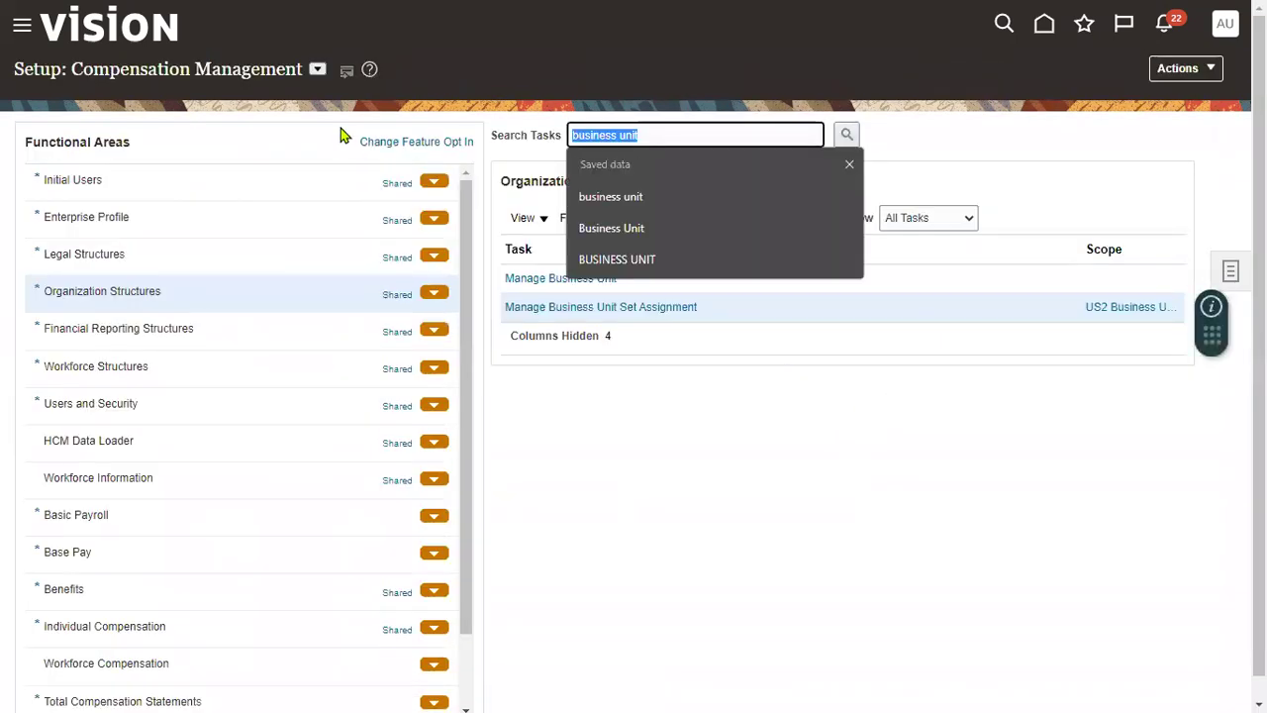
text(reference data set)
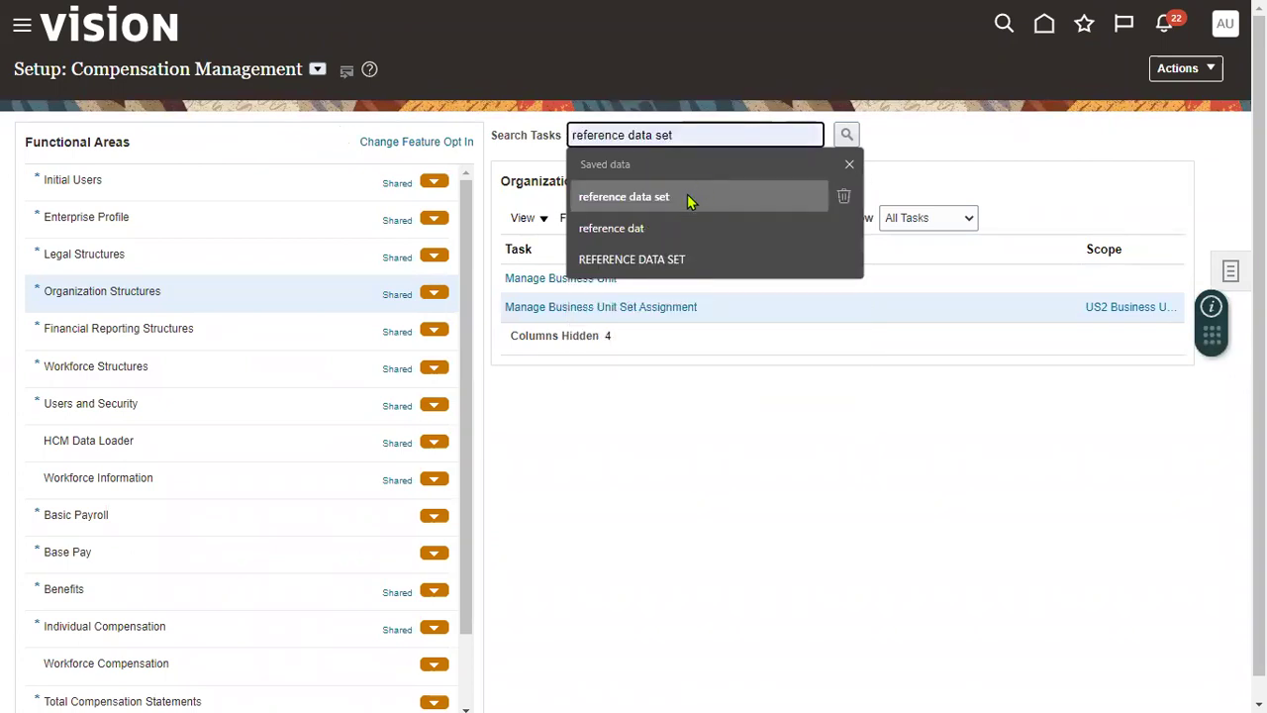
click(687, 196)
click(846, 134)
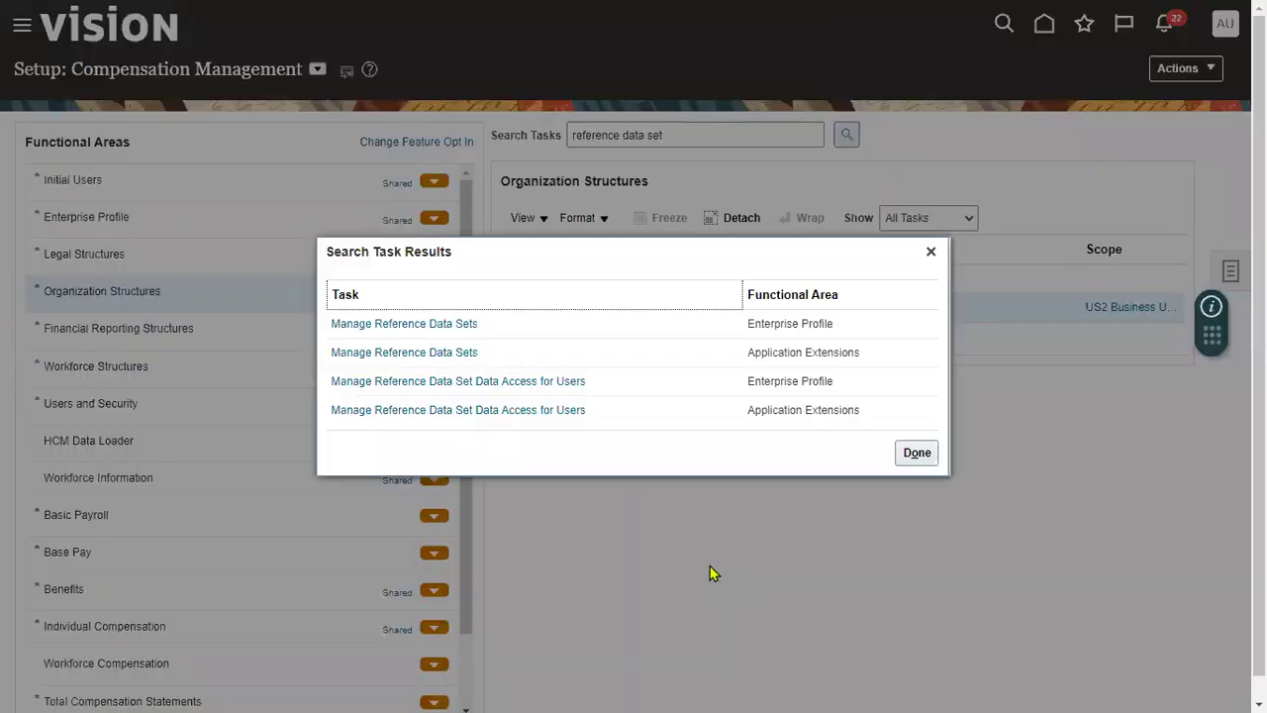
click(421, 326)
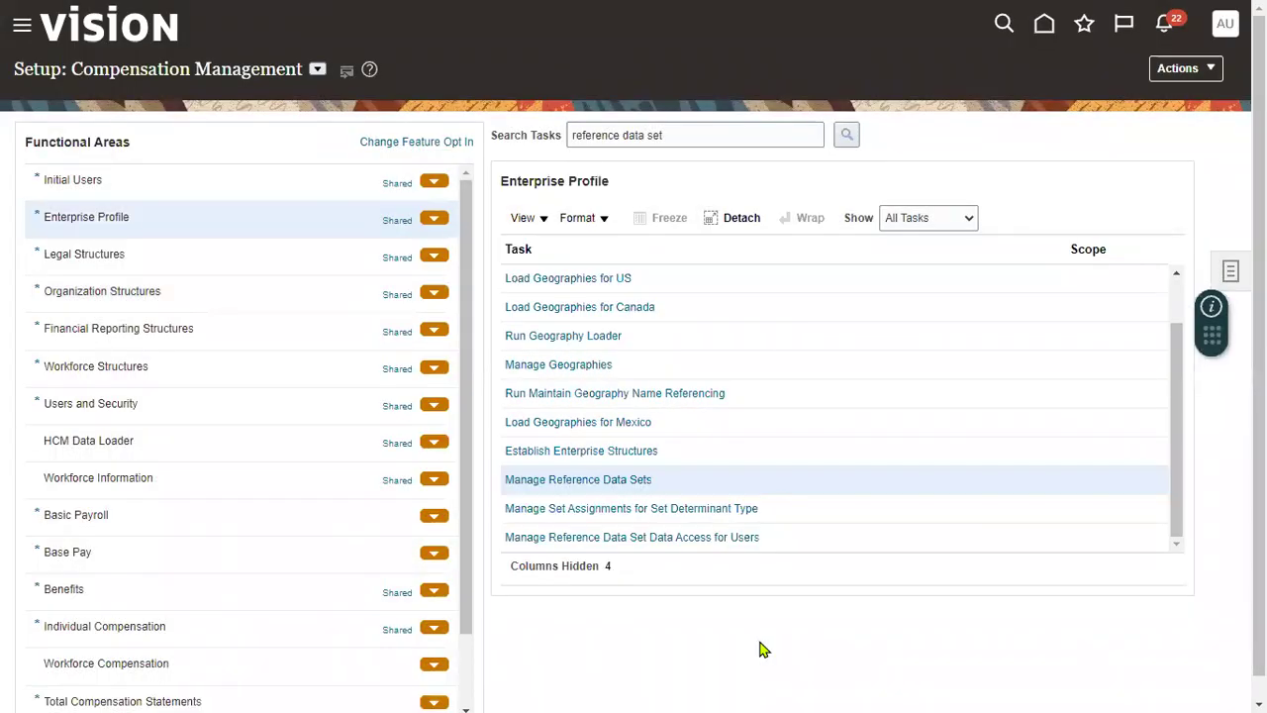
click(608, 481)
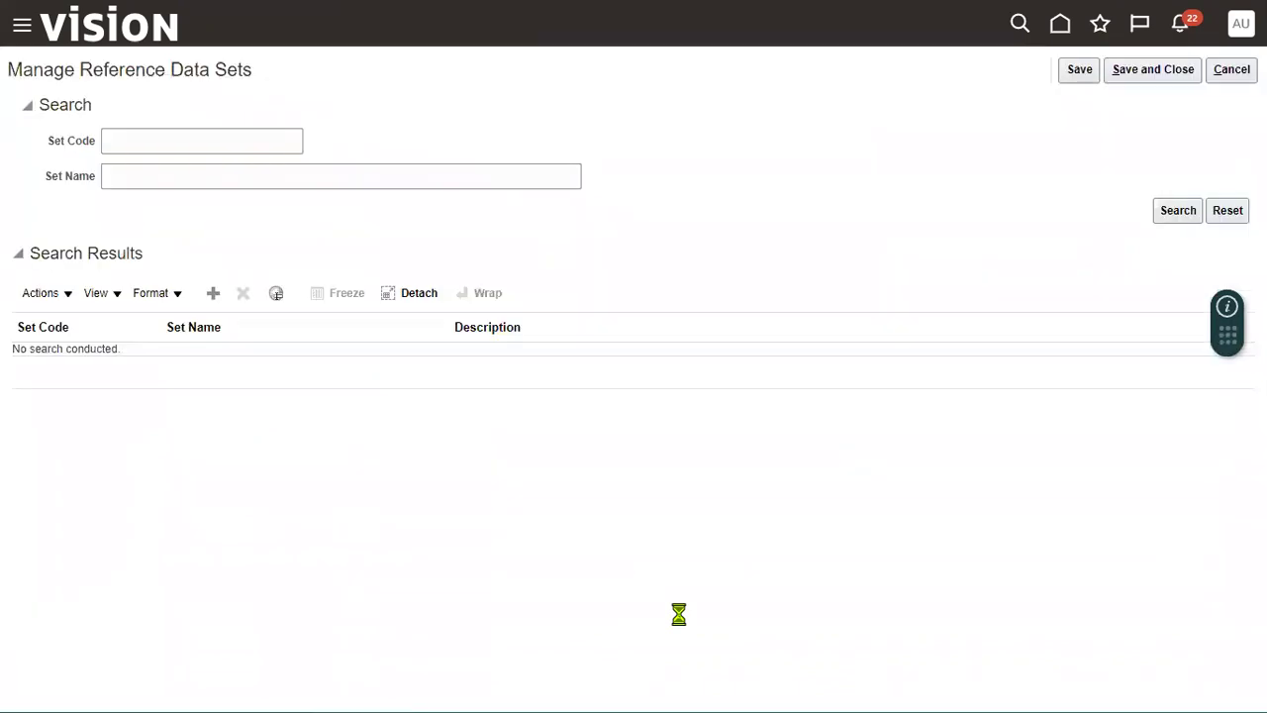
List all existing reference data sets without search criteria and examine the Common and Enterprise sets.
click(211, 294)
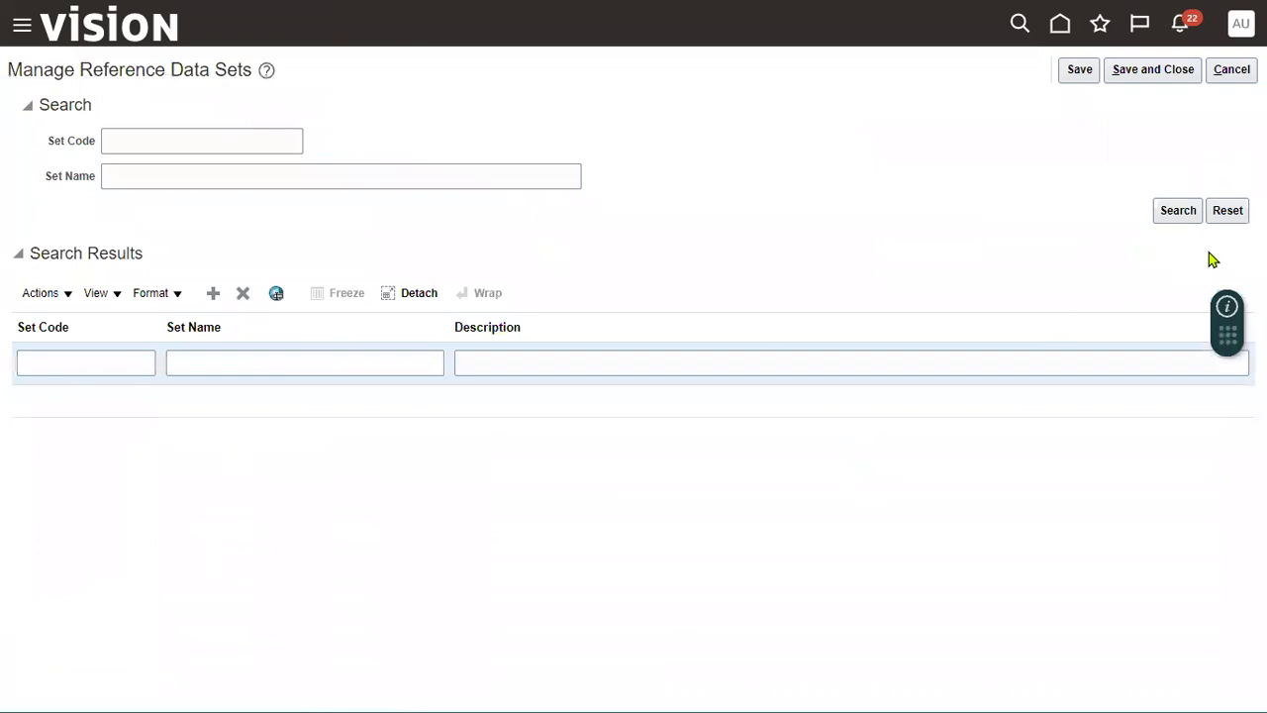
click(242, 293)
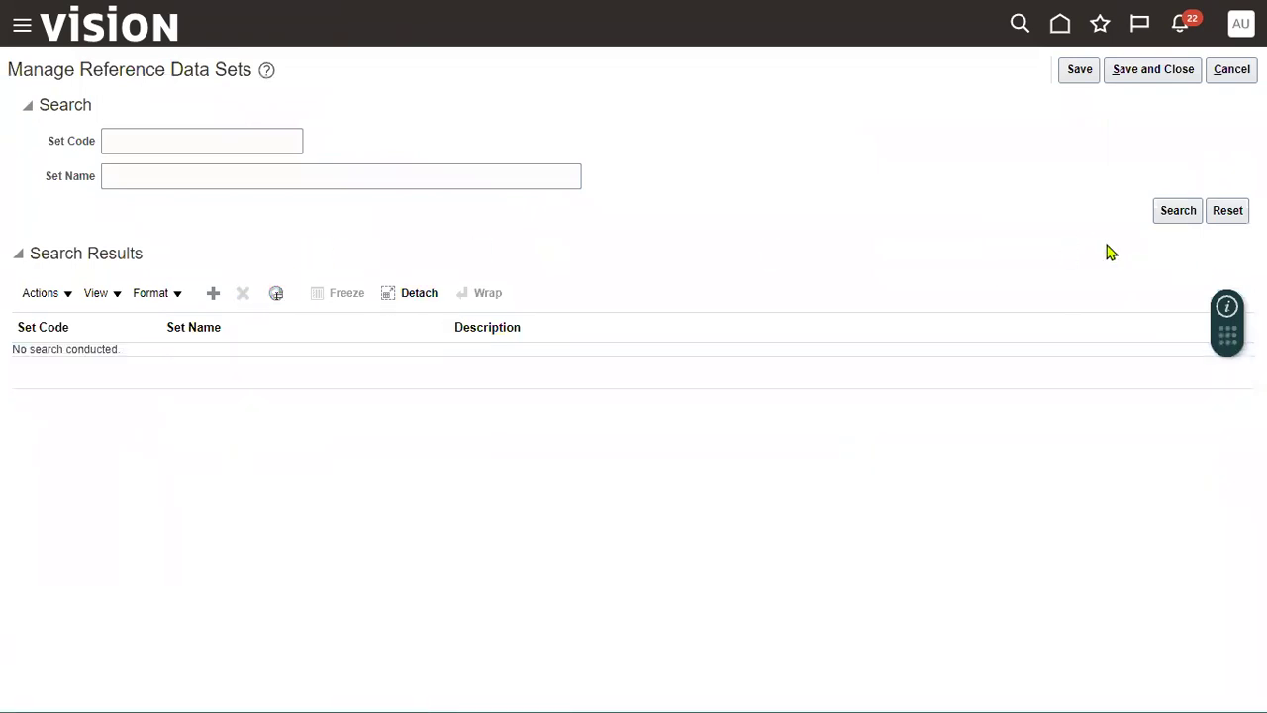
click(1188, 215)
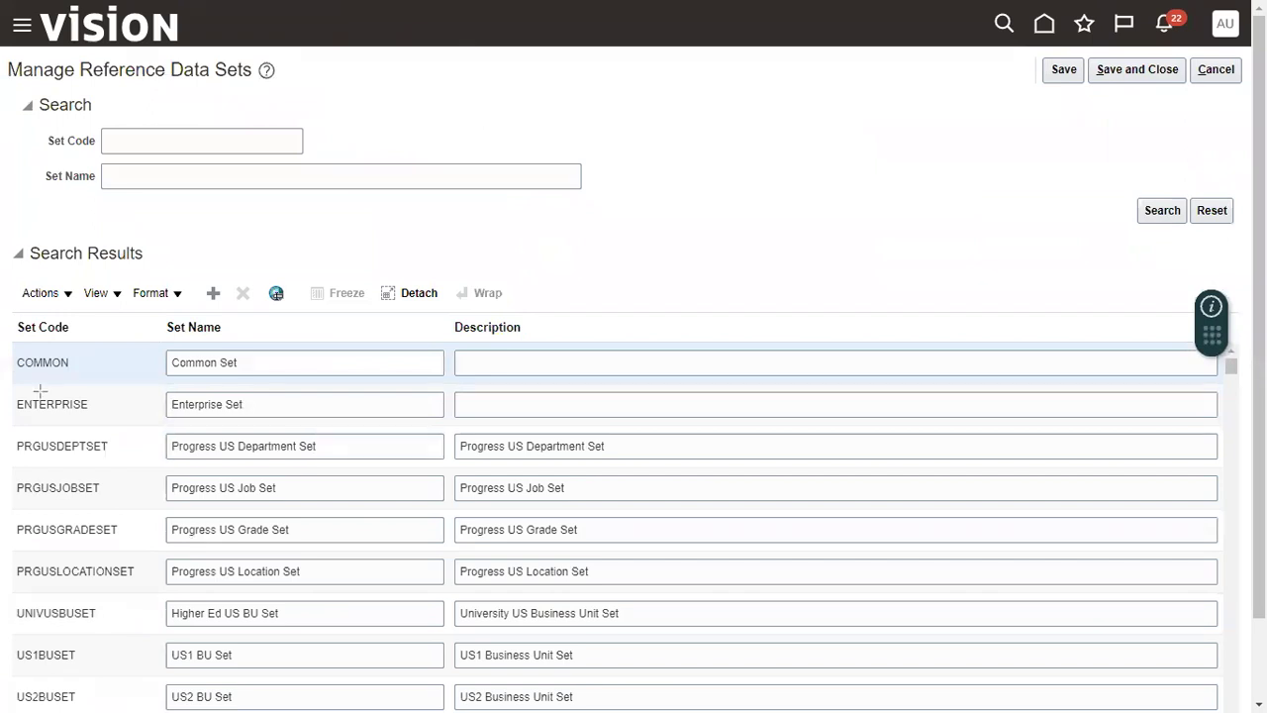
mouse_move(20, 380)
mouse_down()
mouse_move(125, 427)
mouse_move(269, 425)
mouse_up()
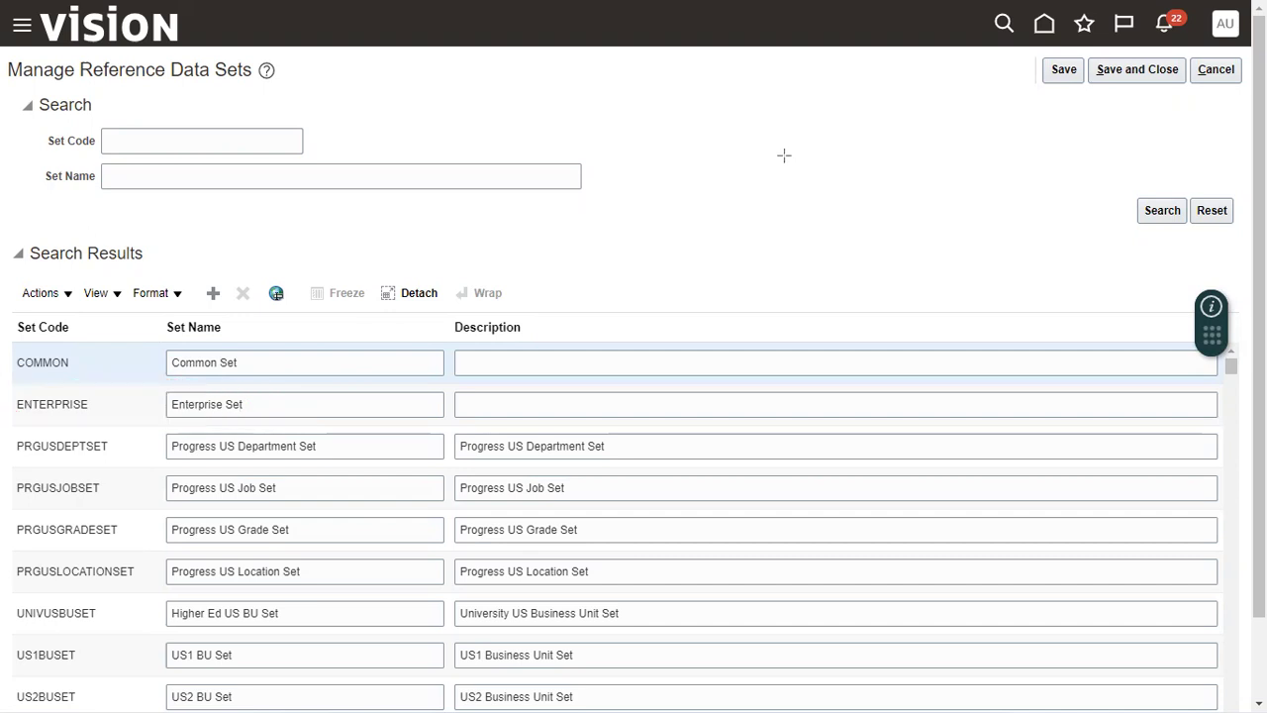
Create a reference data set with SONY_JOB_RDS as its set code, set name and description, and save and close it.
click(213, 293)
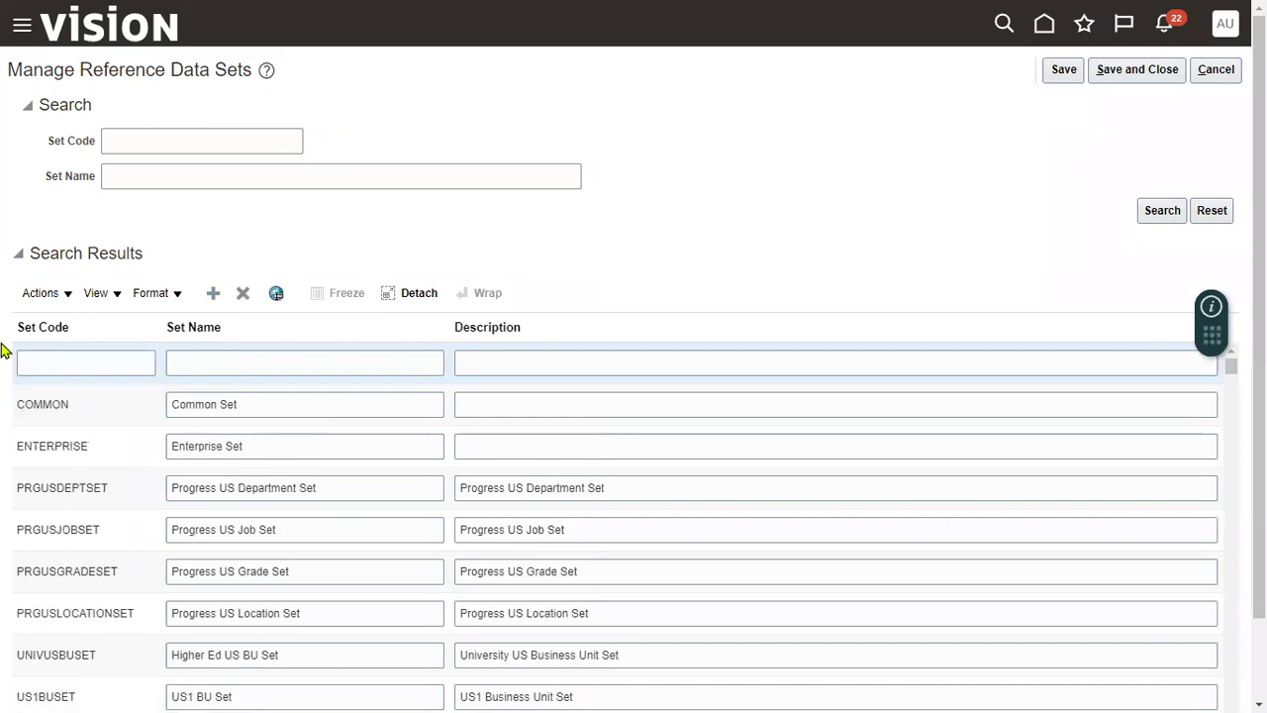
click(60, 372)
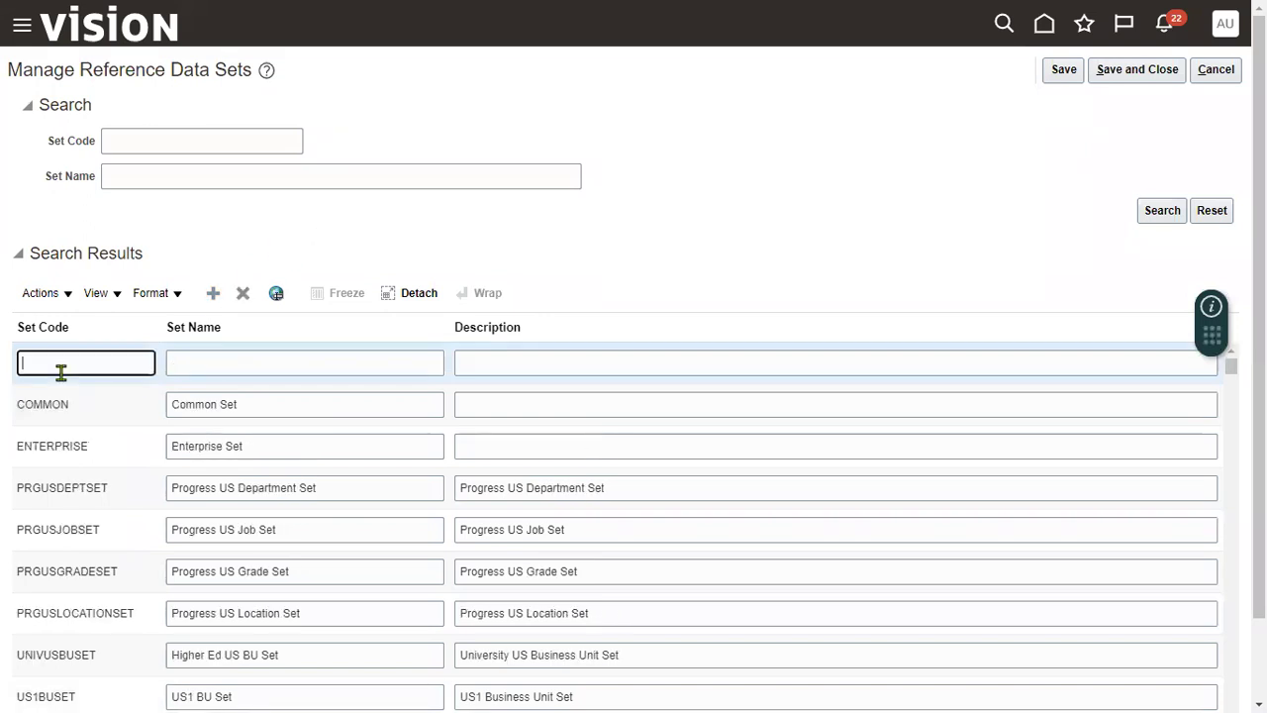
text(SONY_JOB_RDS)
drag(116, 379, 9, 363)
key(ctrl+c)
key(Tab)
key(ctrl+v)
key(Tab)
key(ctrl+v)
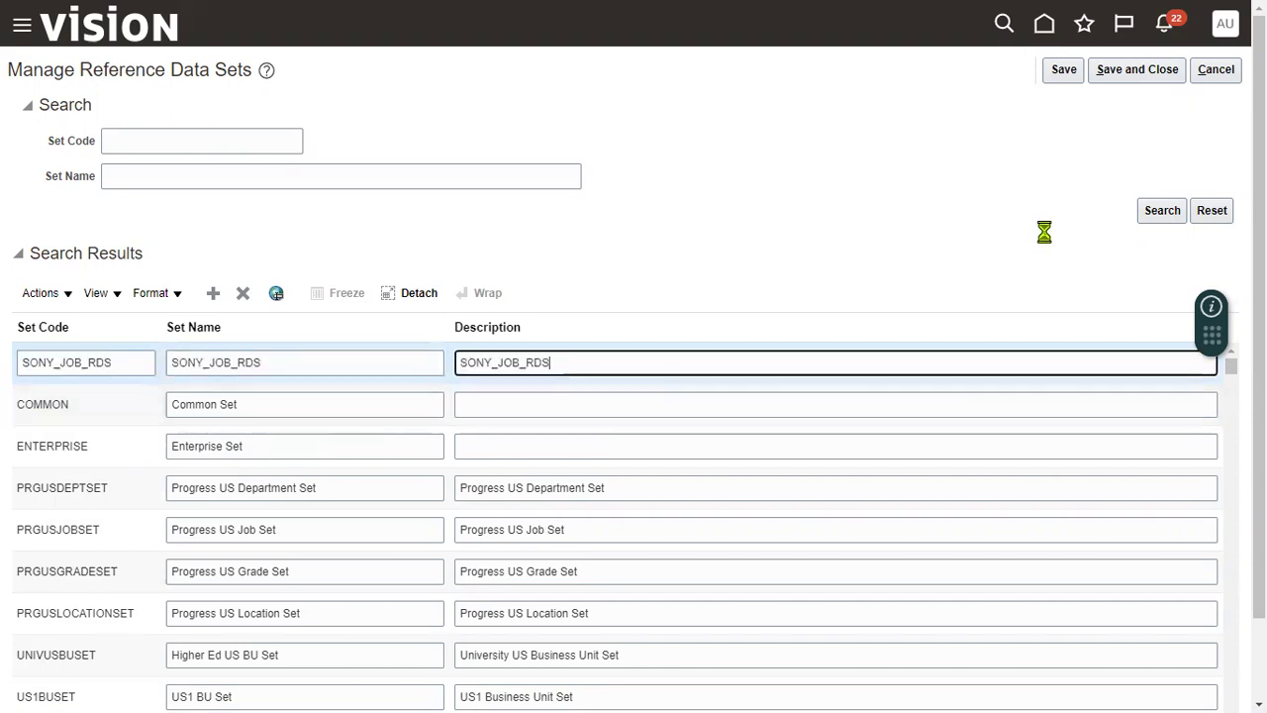
click(1064, 71)
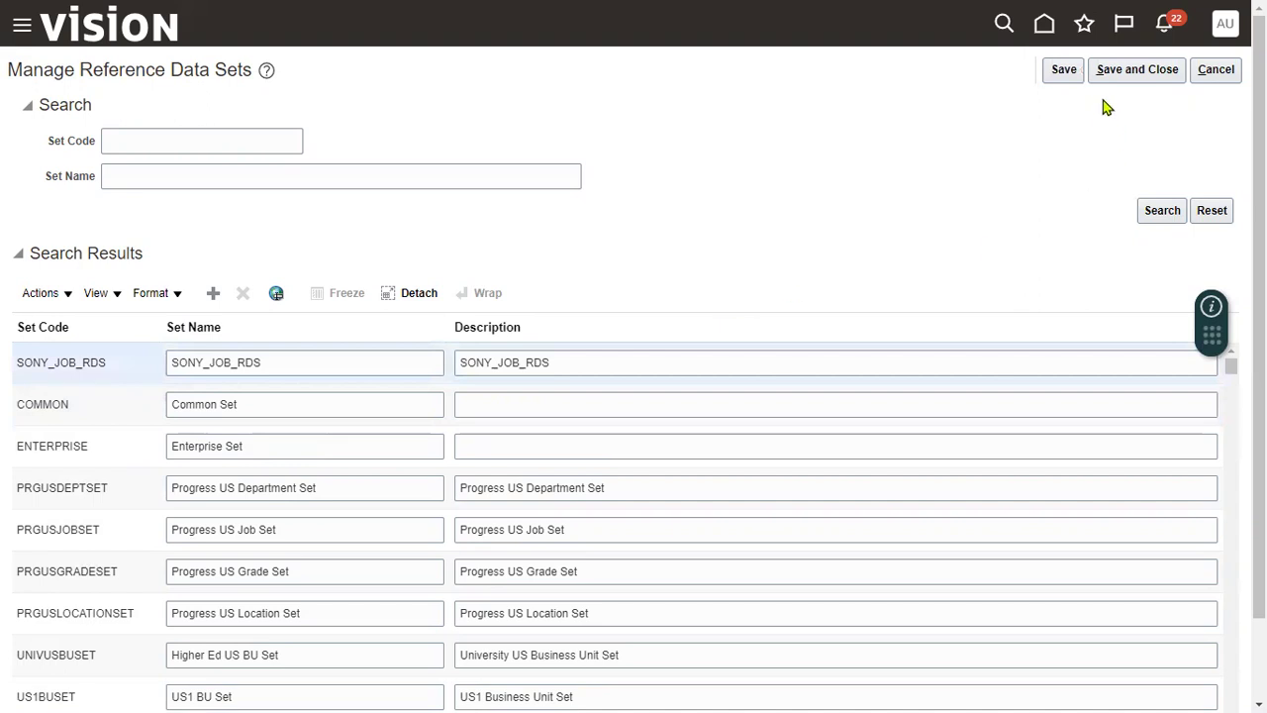
click(1116, 70)
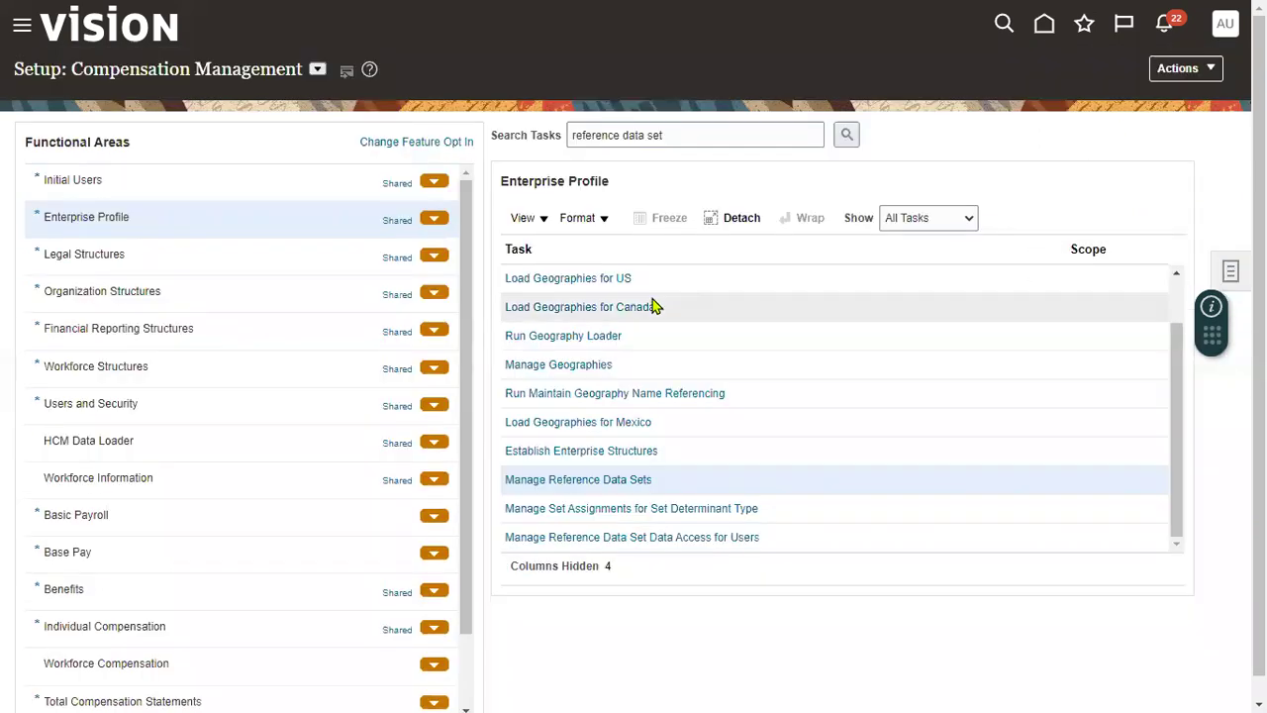
Search the setup tasks for "create Job" and dismiss the results.
click(714, 136)
text(create Job)
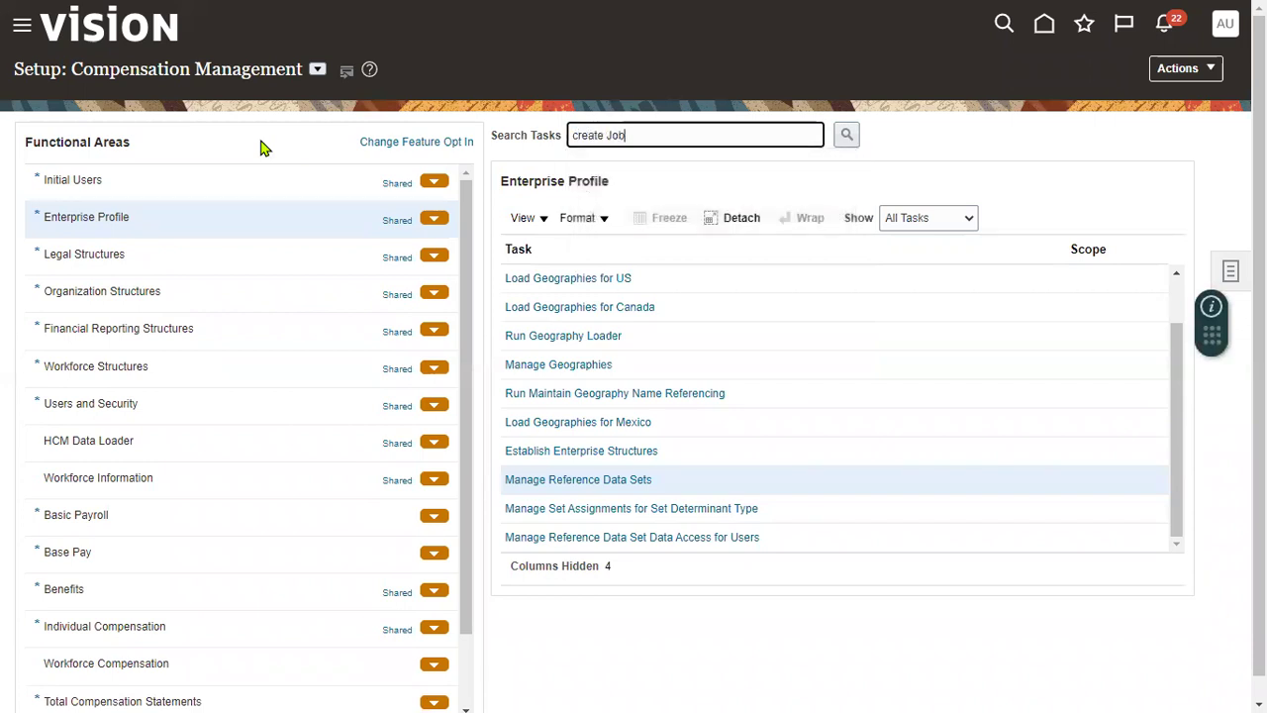
key(Return)
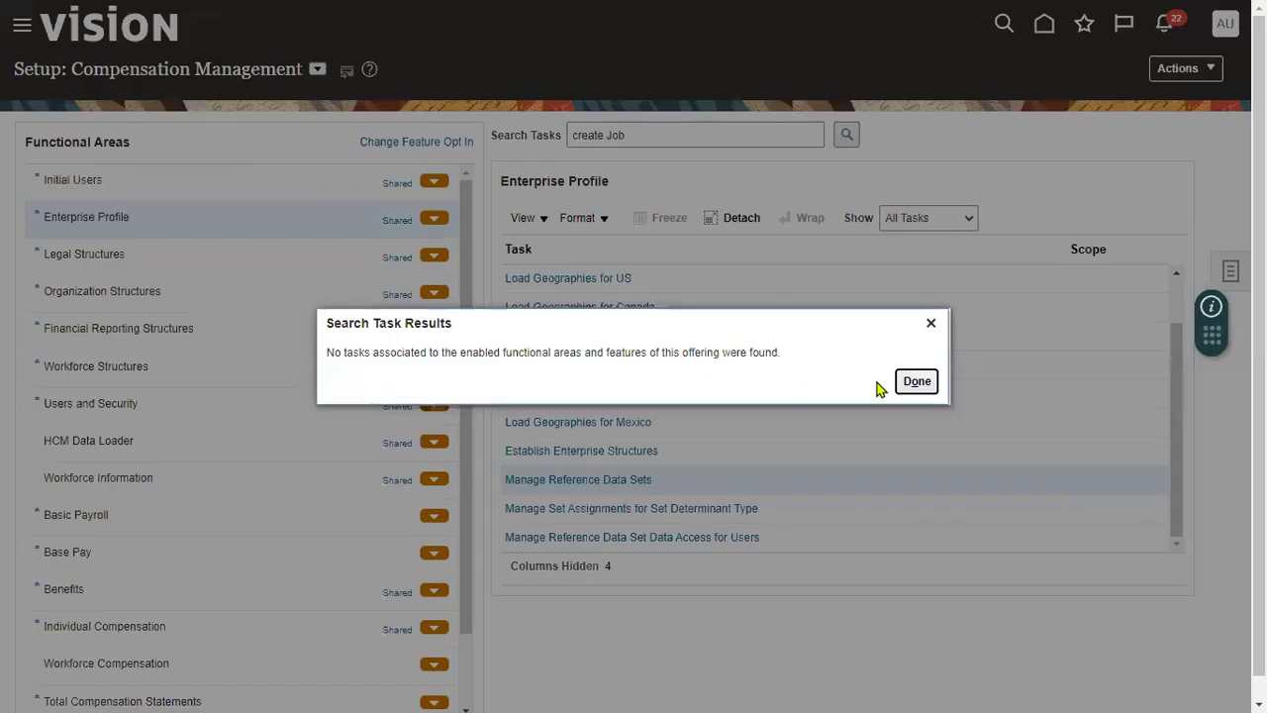
click(916, 381)
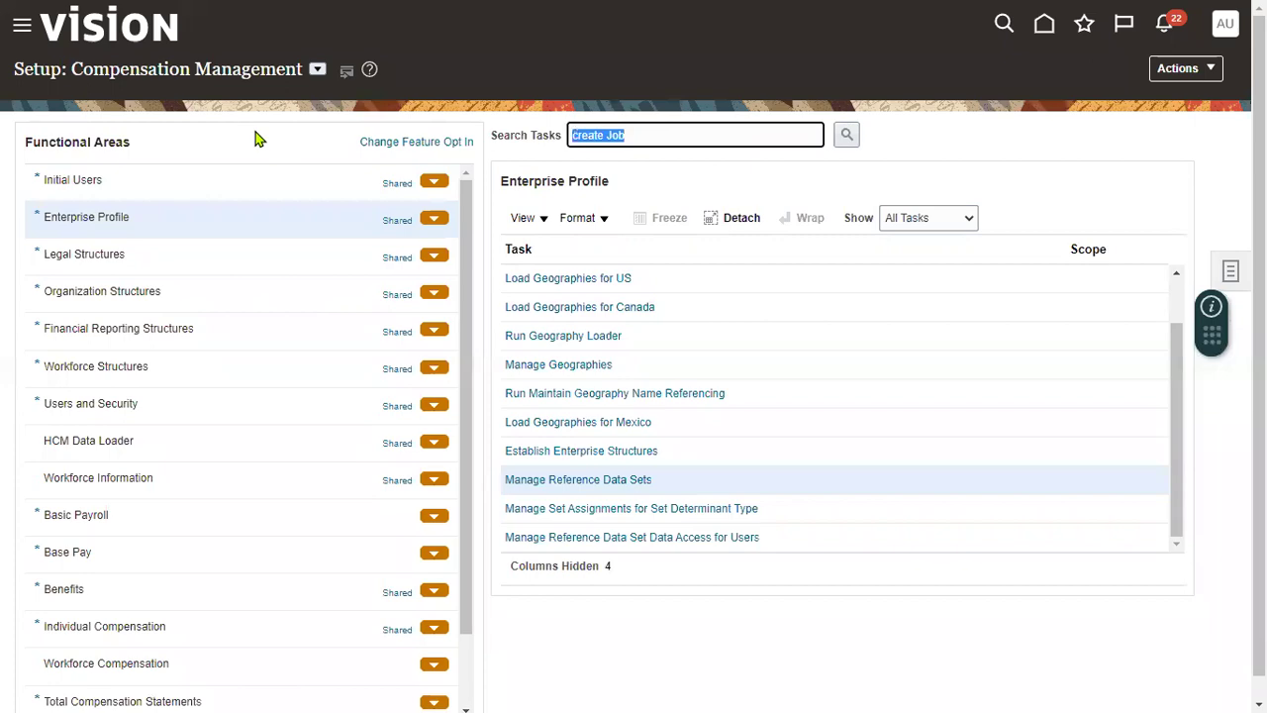
Search the setup tasks for "job" and open the Manage Job task from Workforce Structures.
text(job)
key(Return)
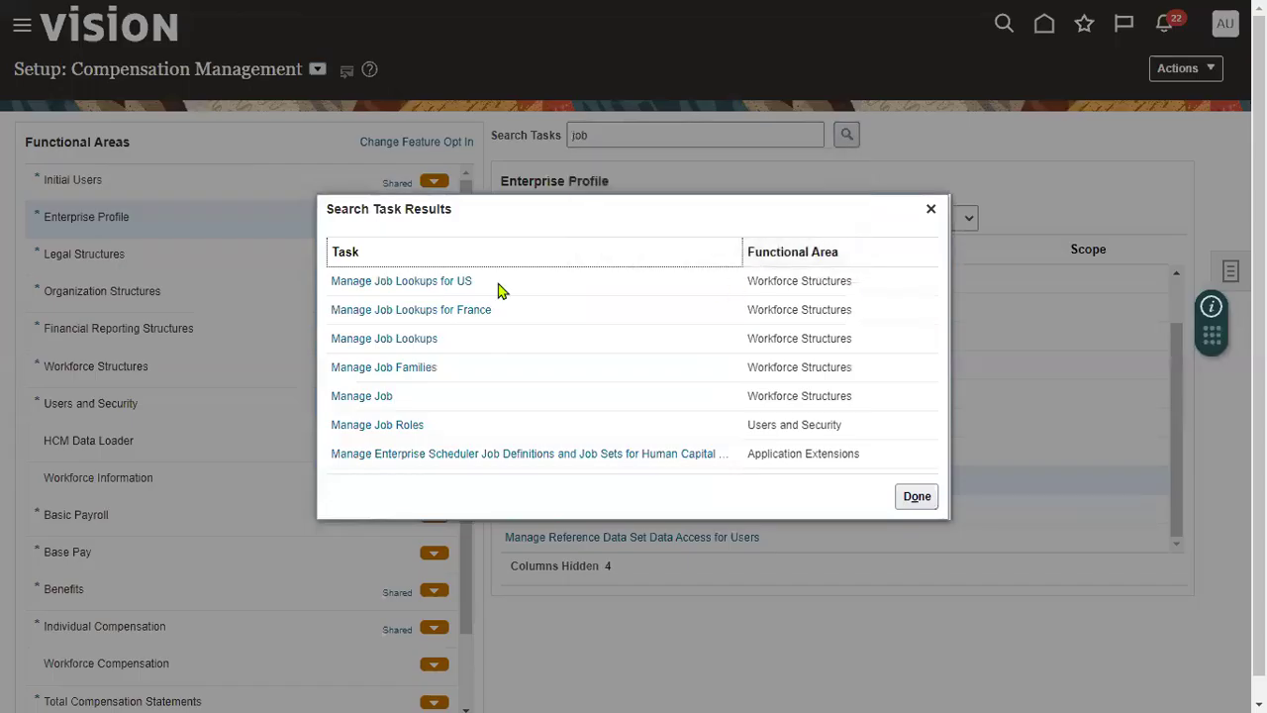
click(388, 397)
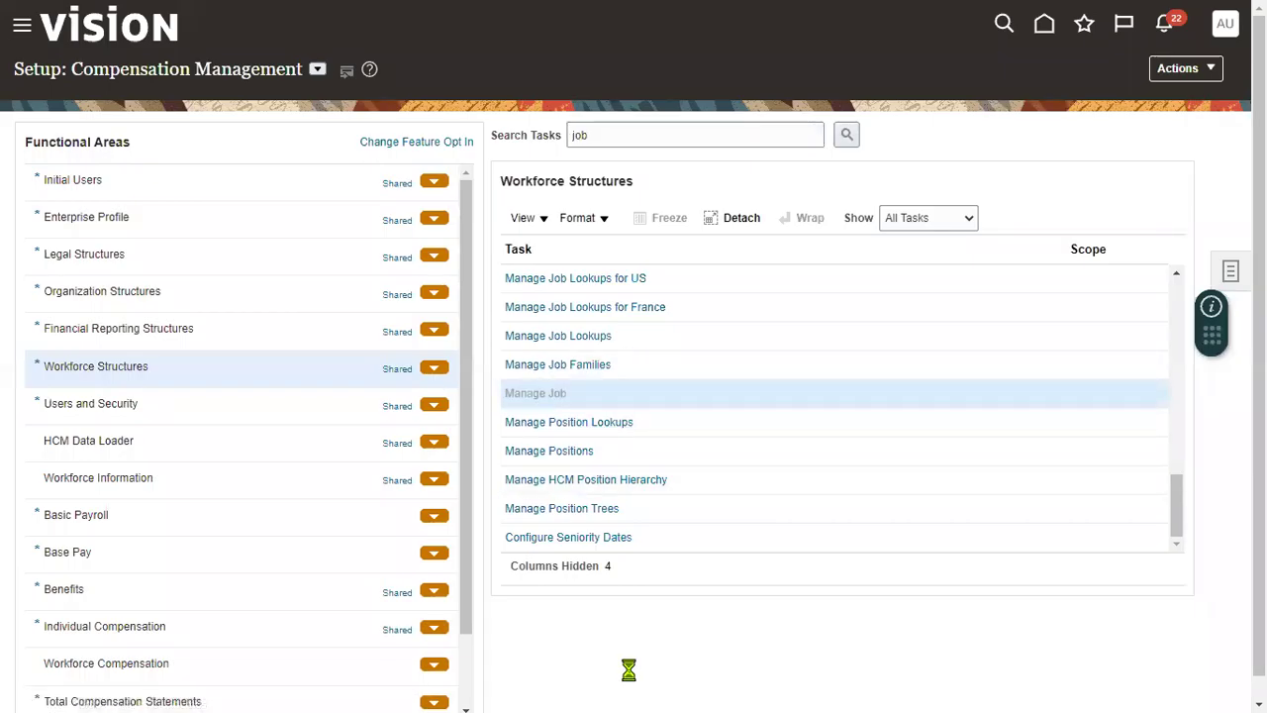
Start creating a new job and set its Job Set to SONY_JOB_RDS.
click(158, 395)
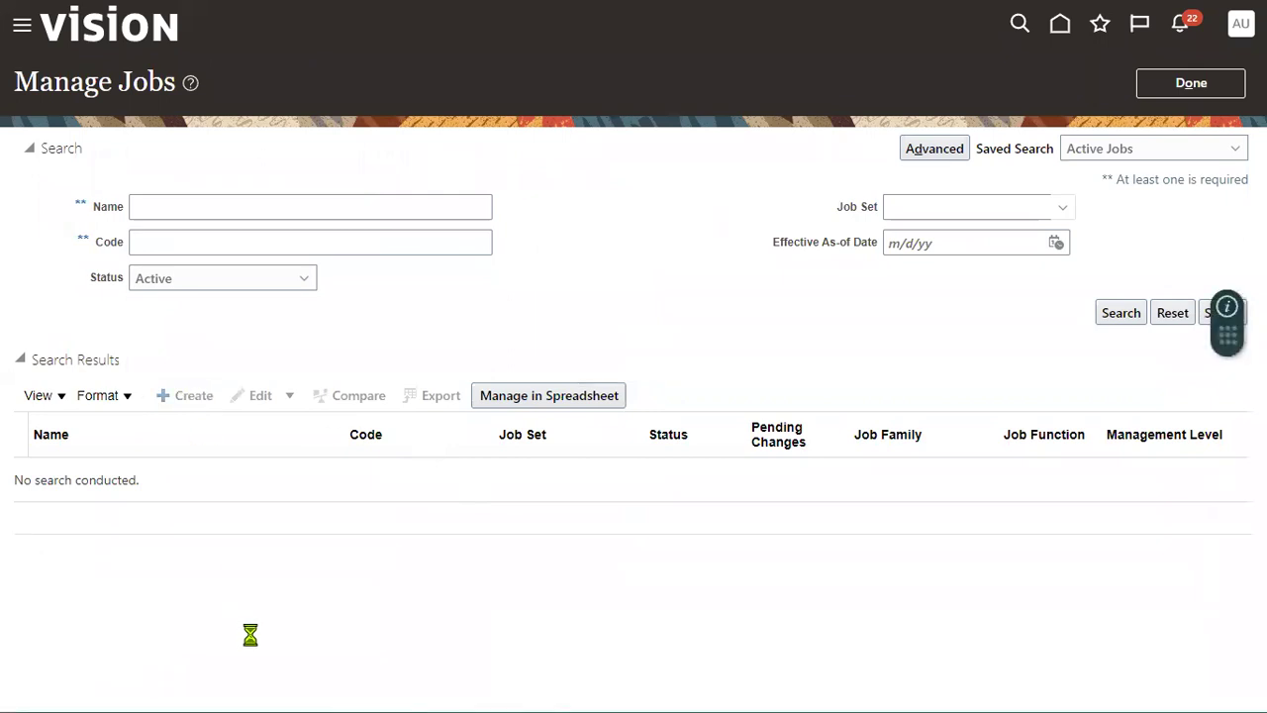
drag(158, 294, 202, 300)
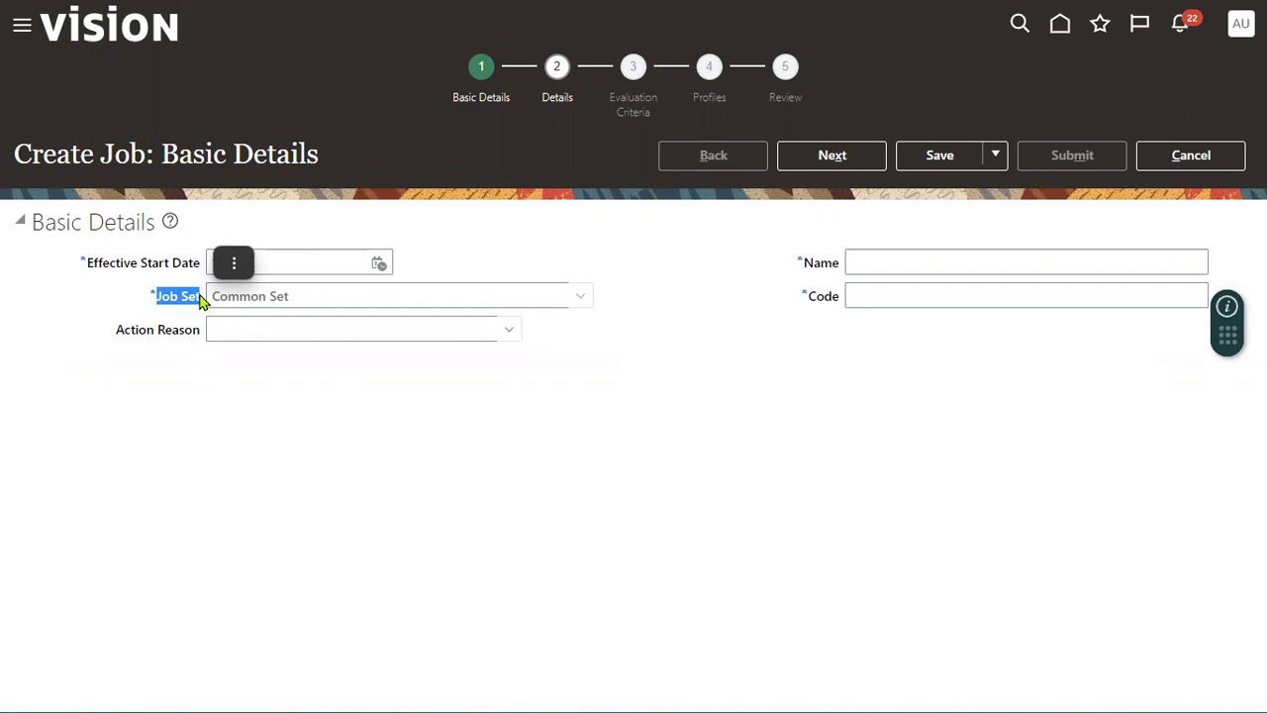
click(308, 295)
drag(308, 295, 189, 294)
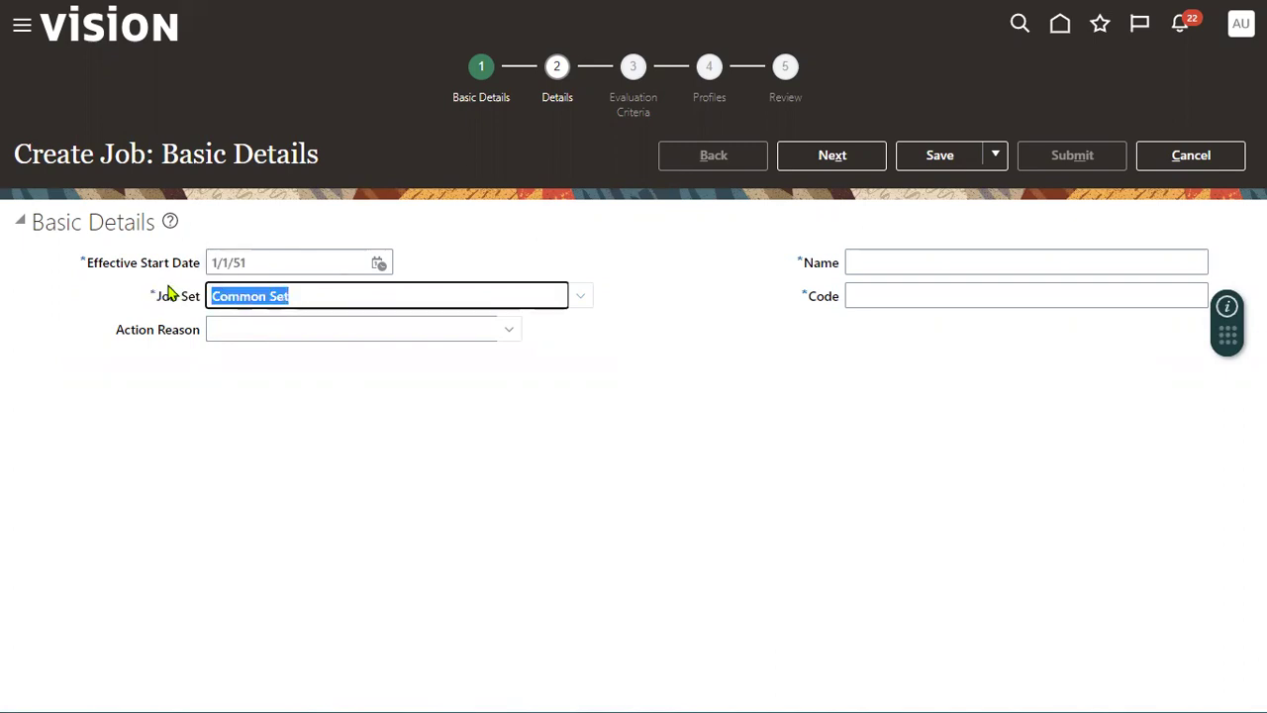
text(SONY)
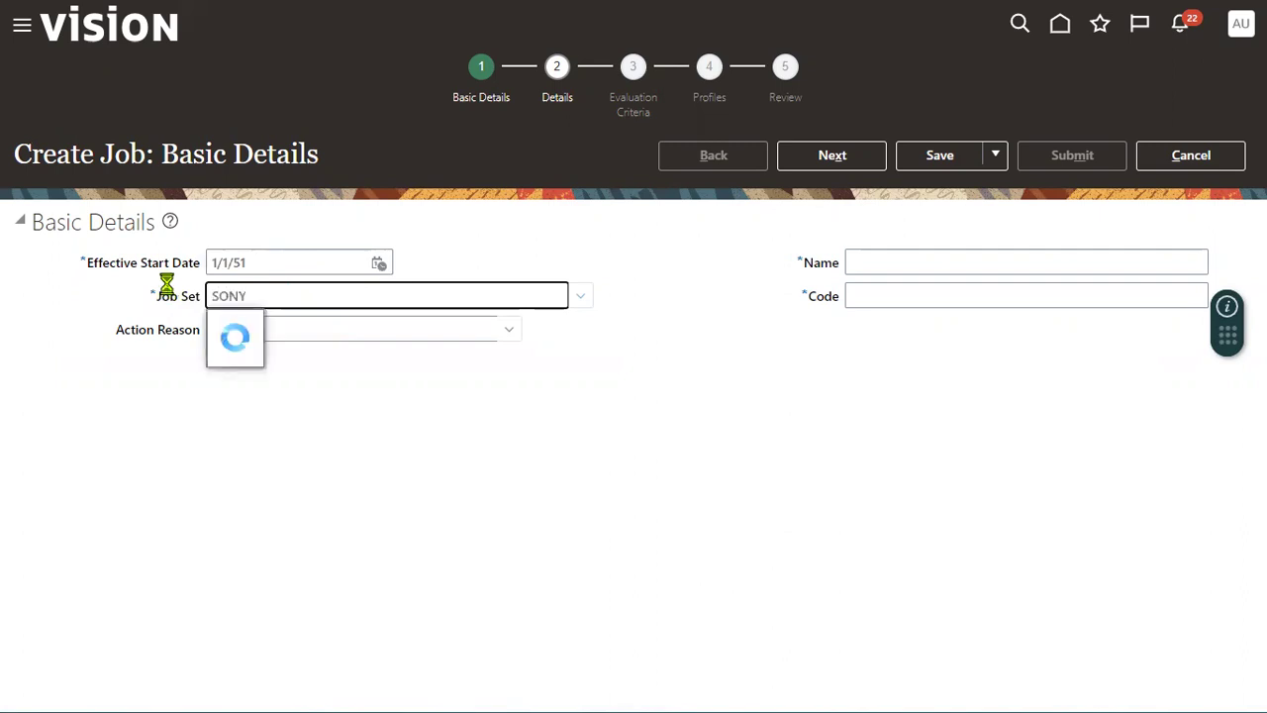
click(255, 332)
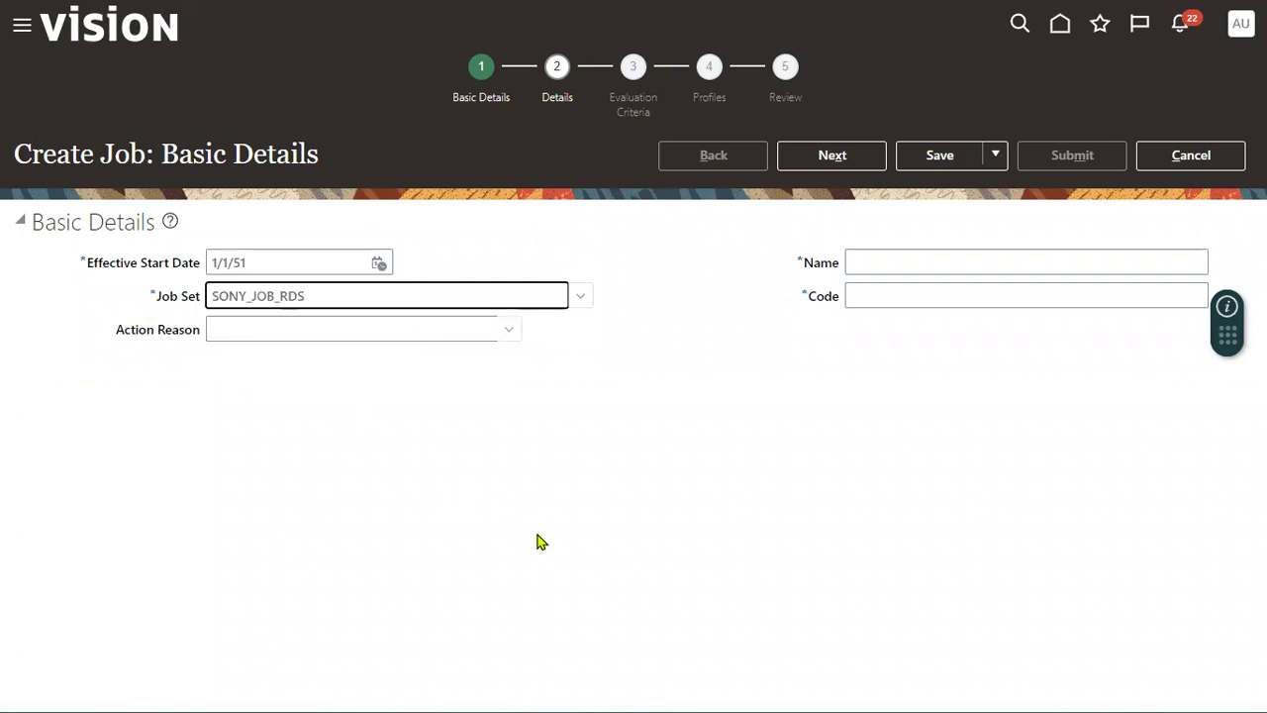
Enter SONY Sales specialist as the job's name and code, proceed to the job details, and submit the job.
click(1012, 258)
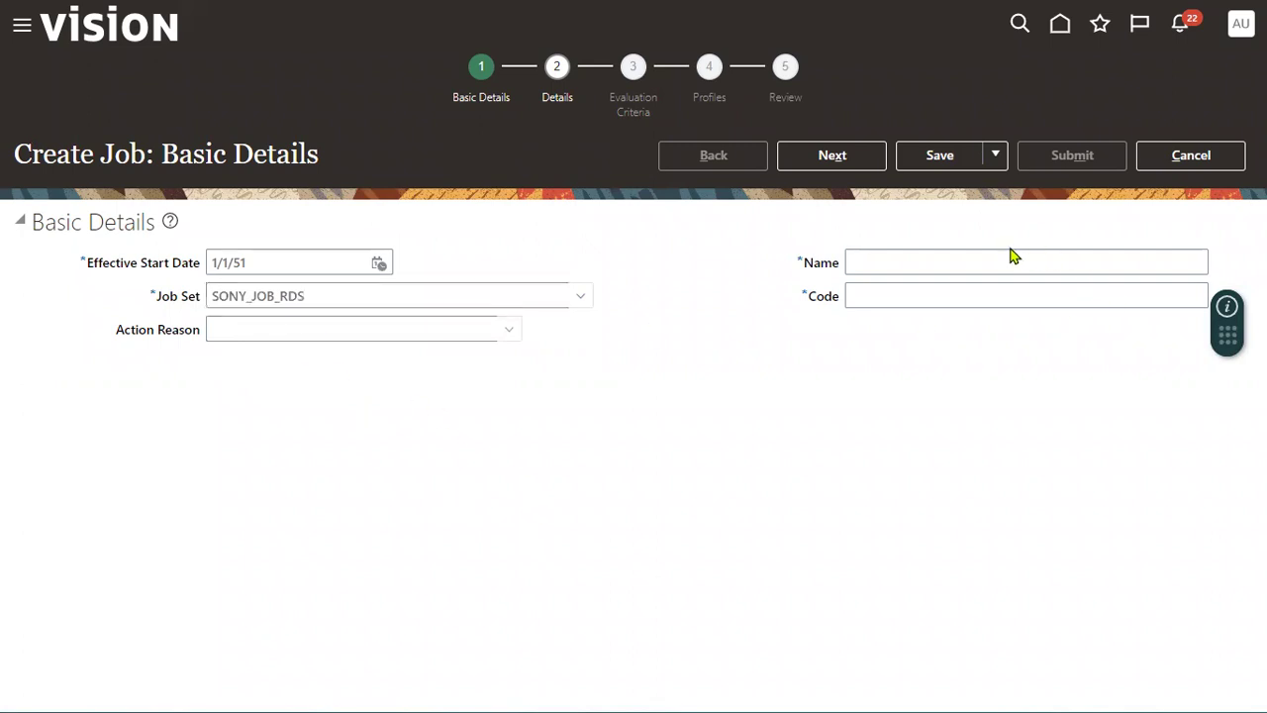
click(995, 263)
text(SONY)
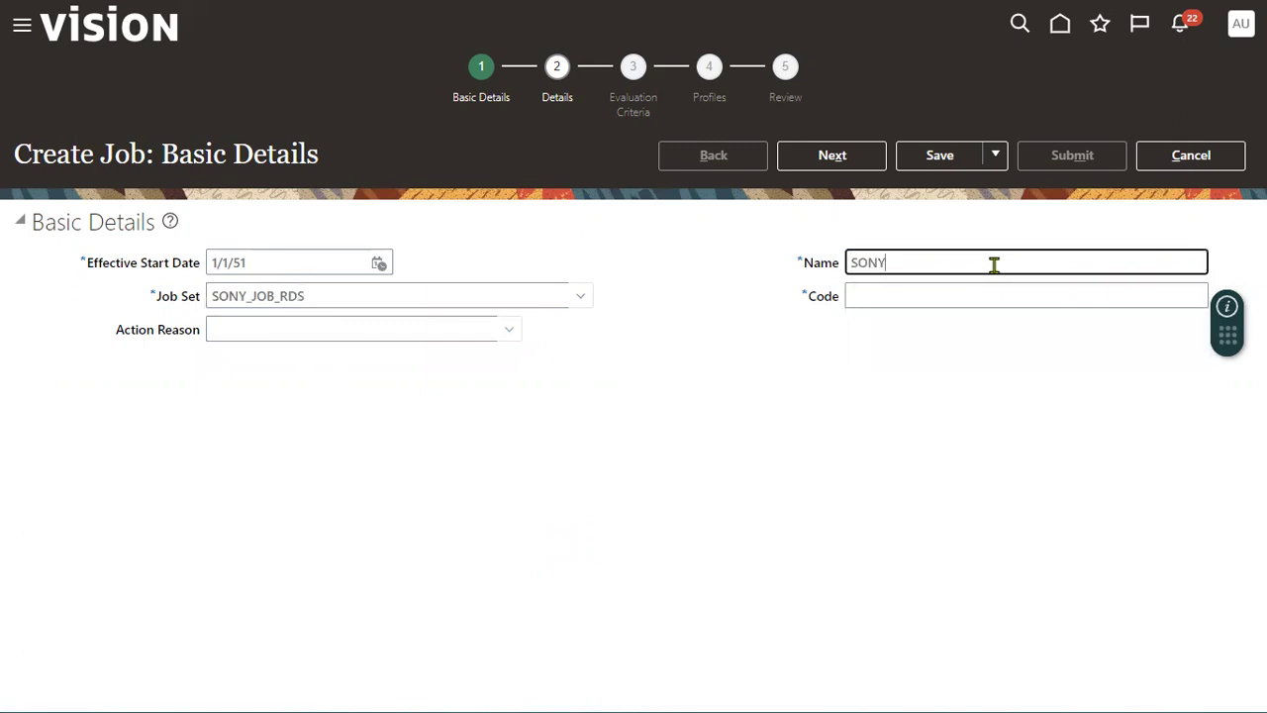
text( Sales specialist)
key(ctrl+a)
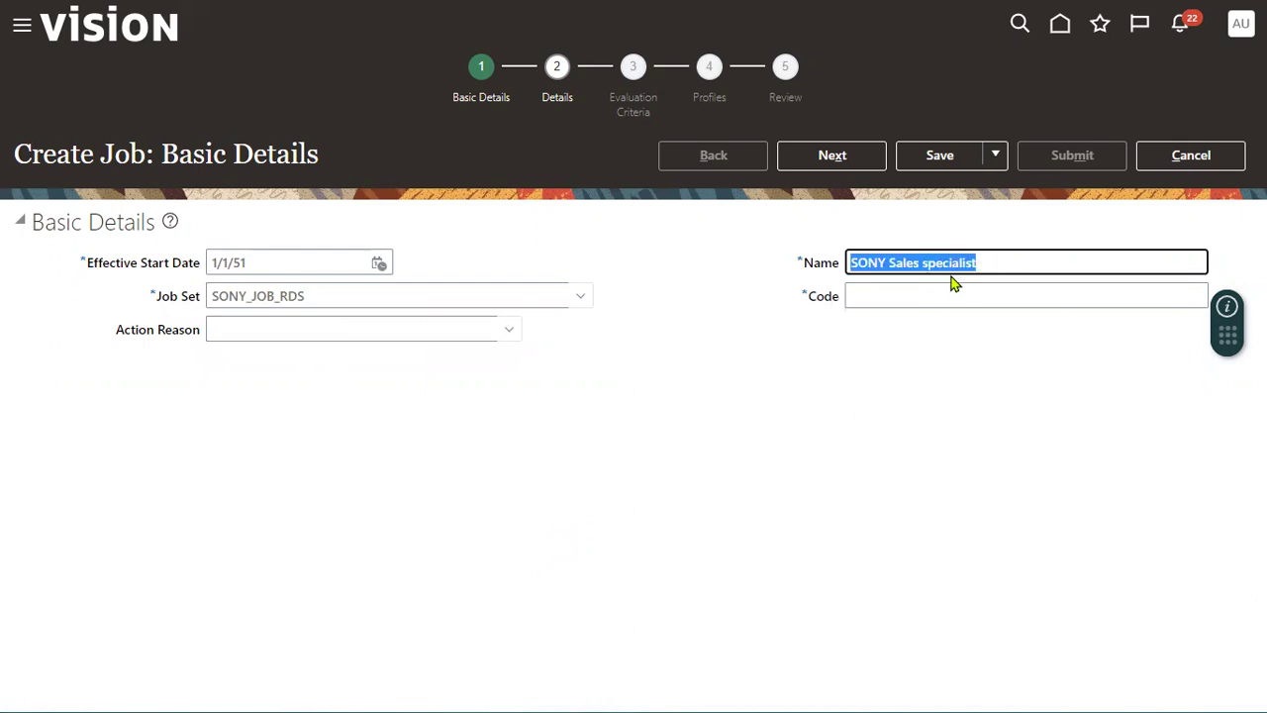
key(ctrl+c)
click(925, 300)
key(ctrl+v)
click(857, 160)
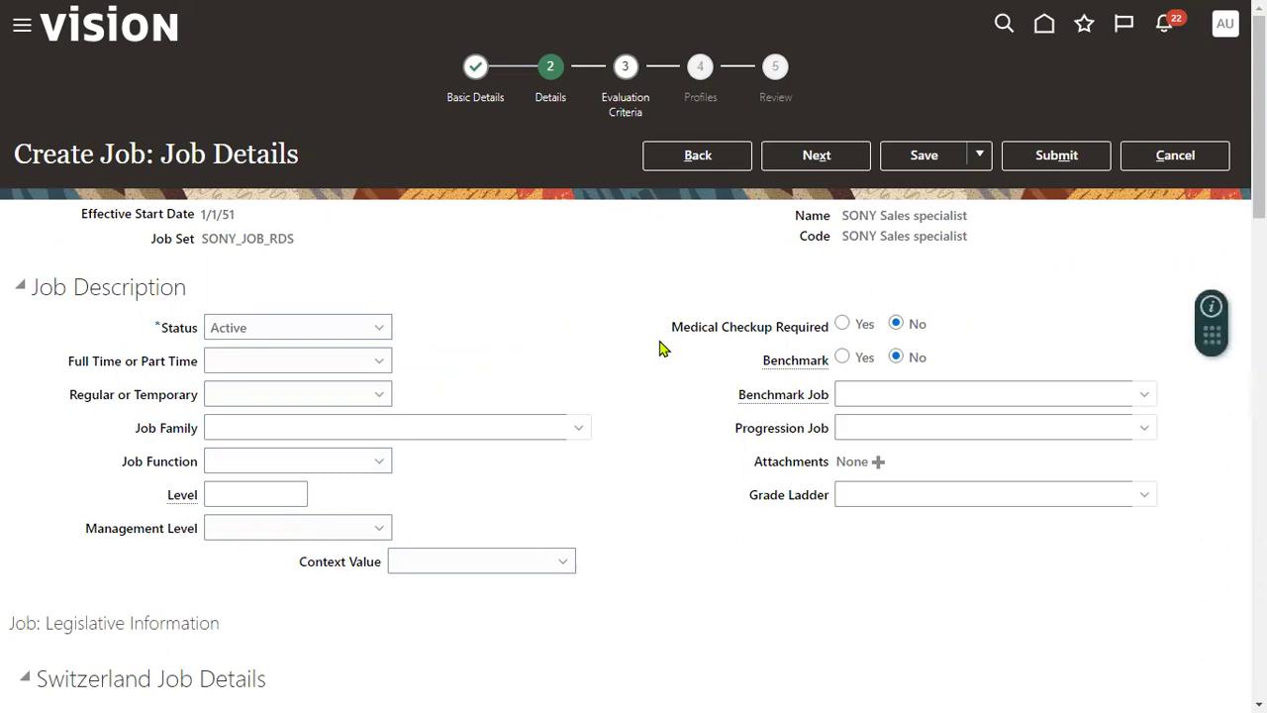
click(1071, 154)
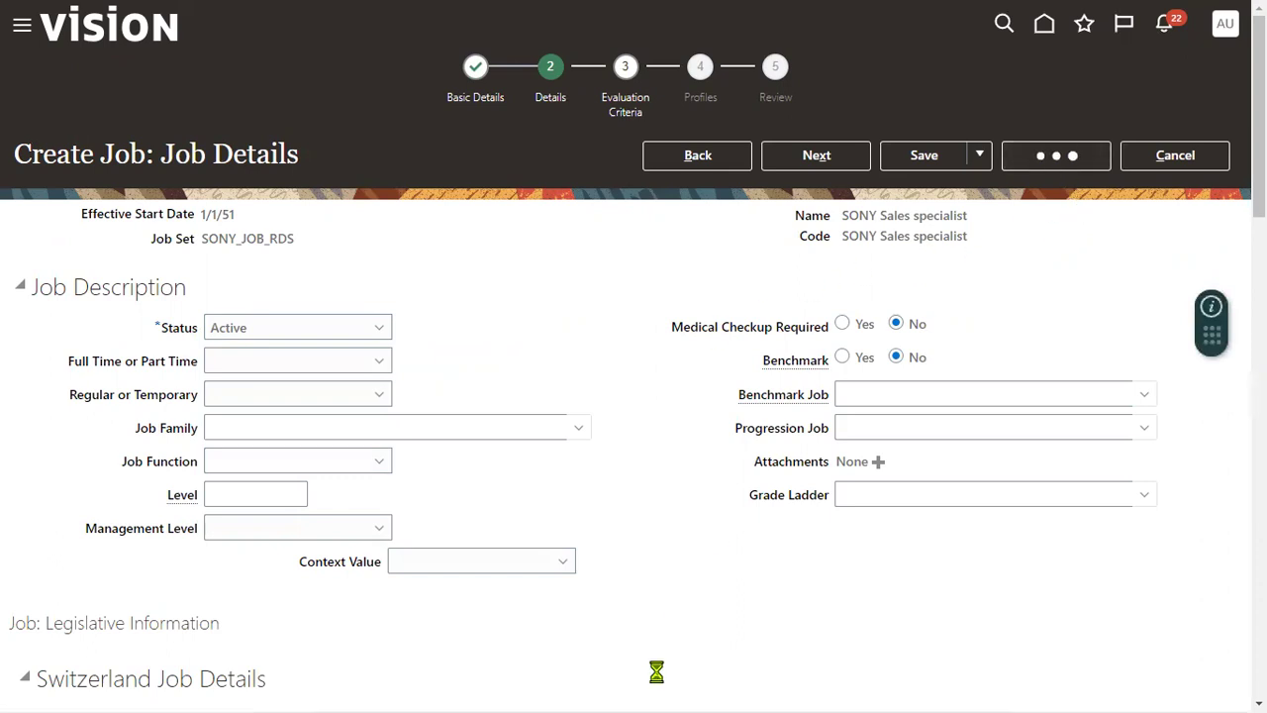
Switch to the Notepad notes and review which business units the custom and COMMON reference data sets apply to.
key(alt+Tab)
key(alt+Tab)
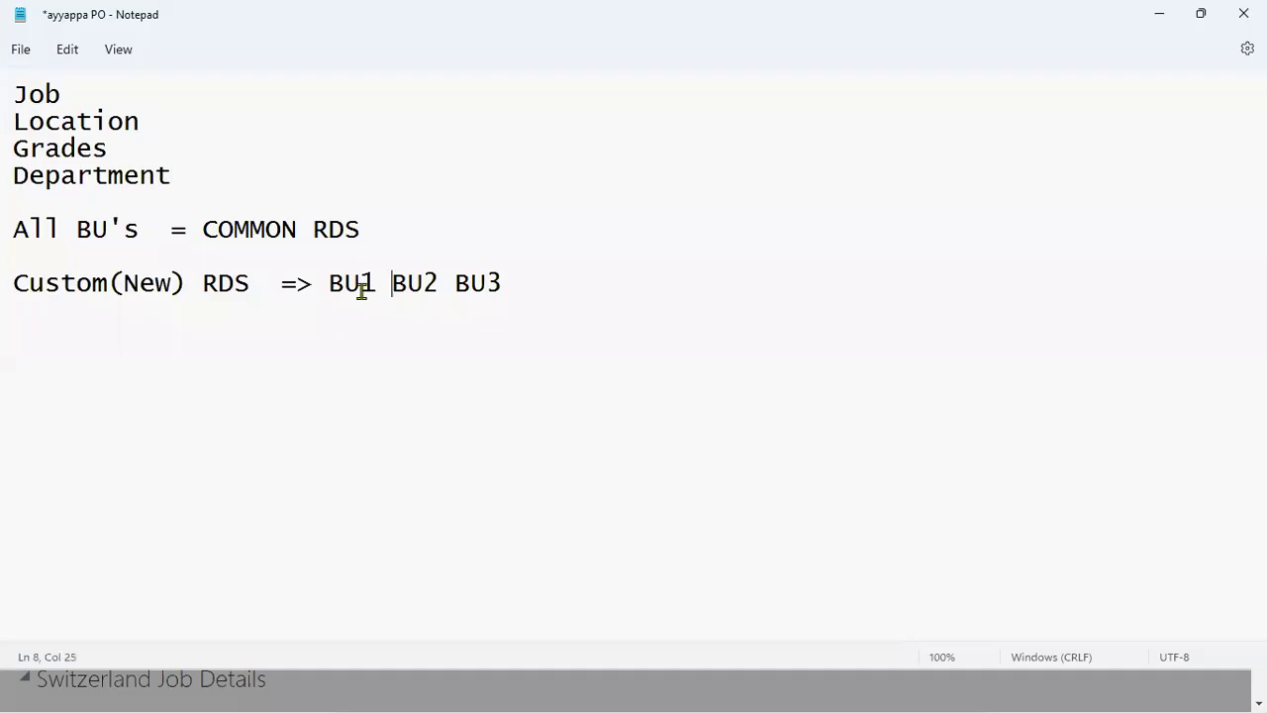
drag(331, 284, 497, 274)
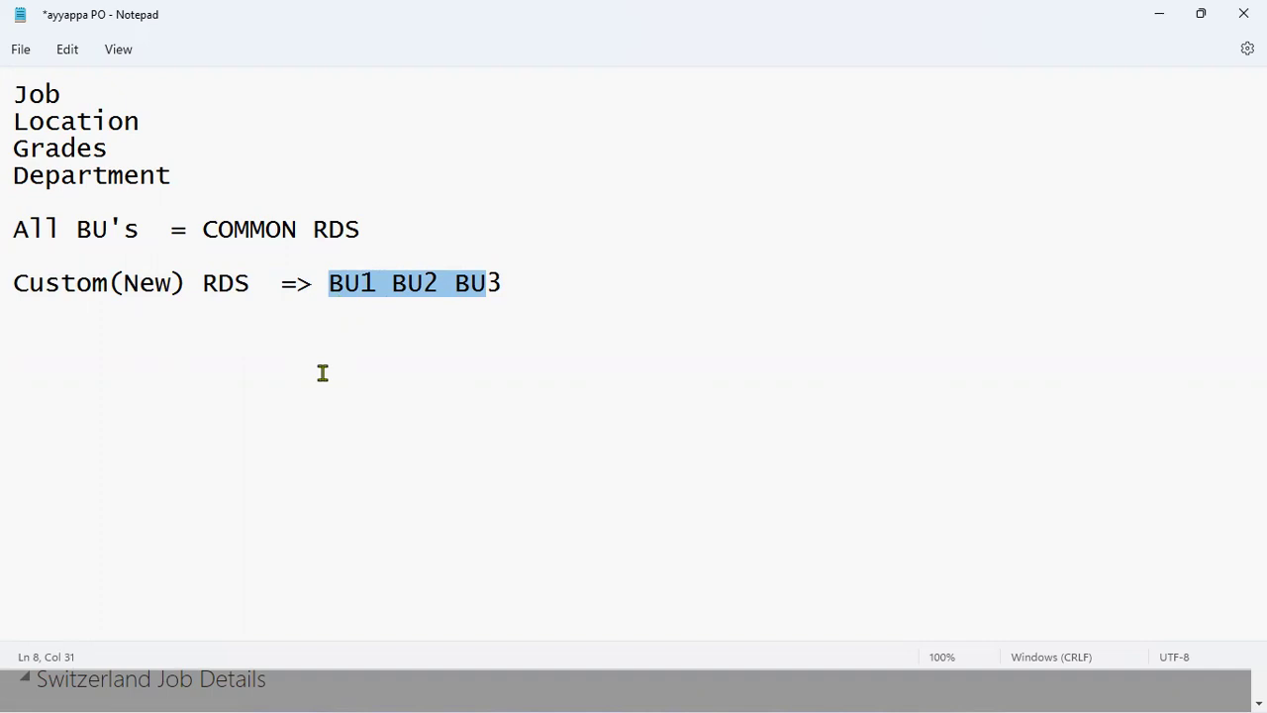
drag(201, 229, 297, 229)
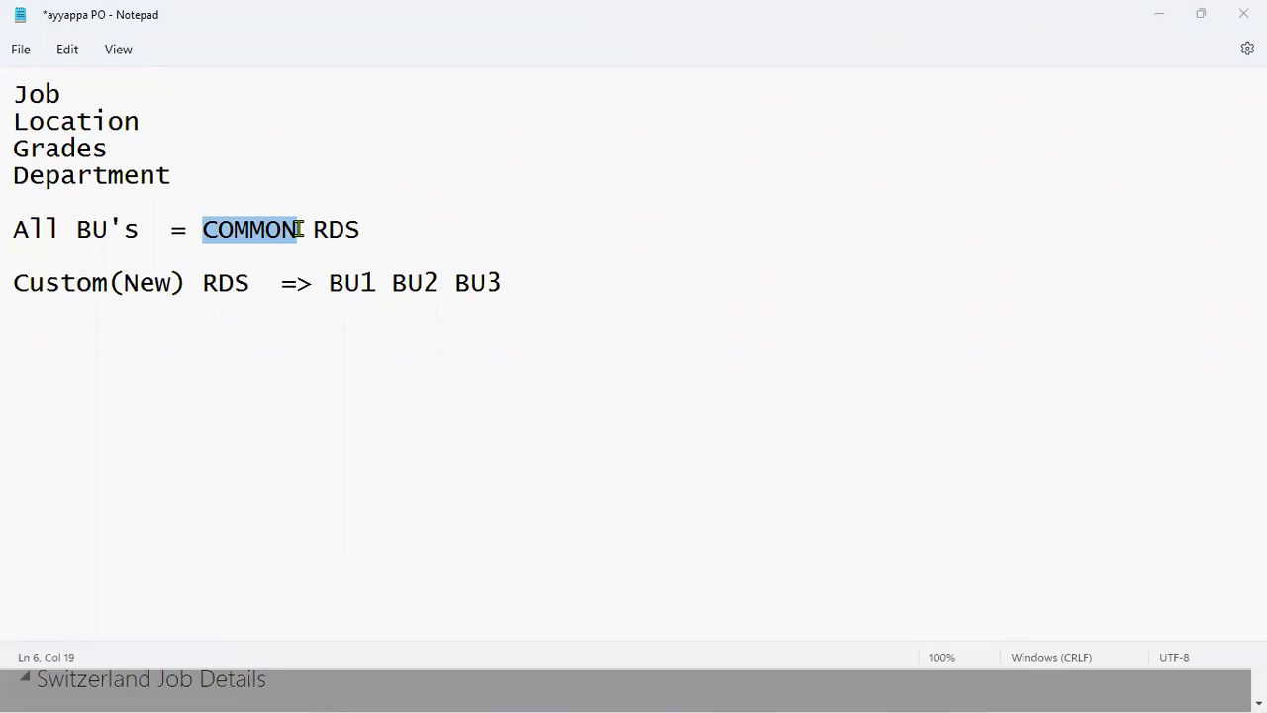
key(alt+Tab)
Return from Notepad to the job page, acknowledge the submission, look up the job named SONY Sales specialist, and close Manage Jobs.
click(760, 382)
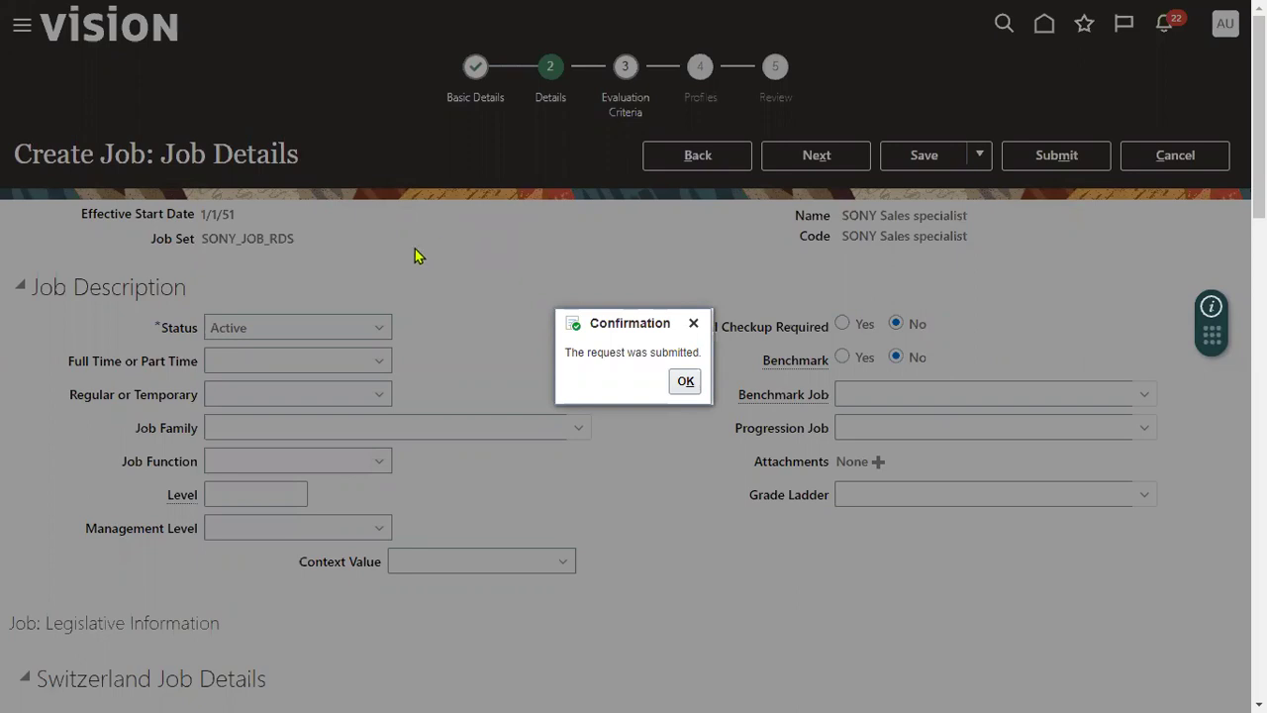
click(685, 383)
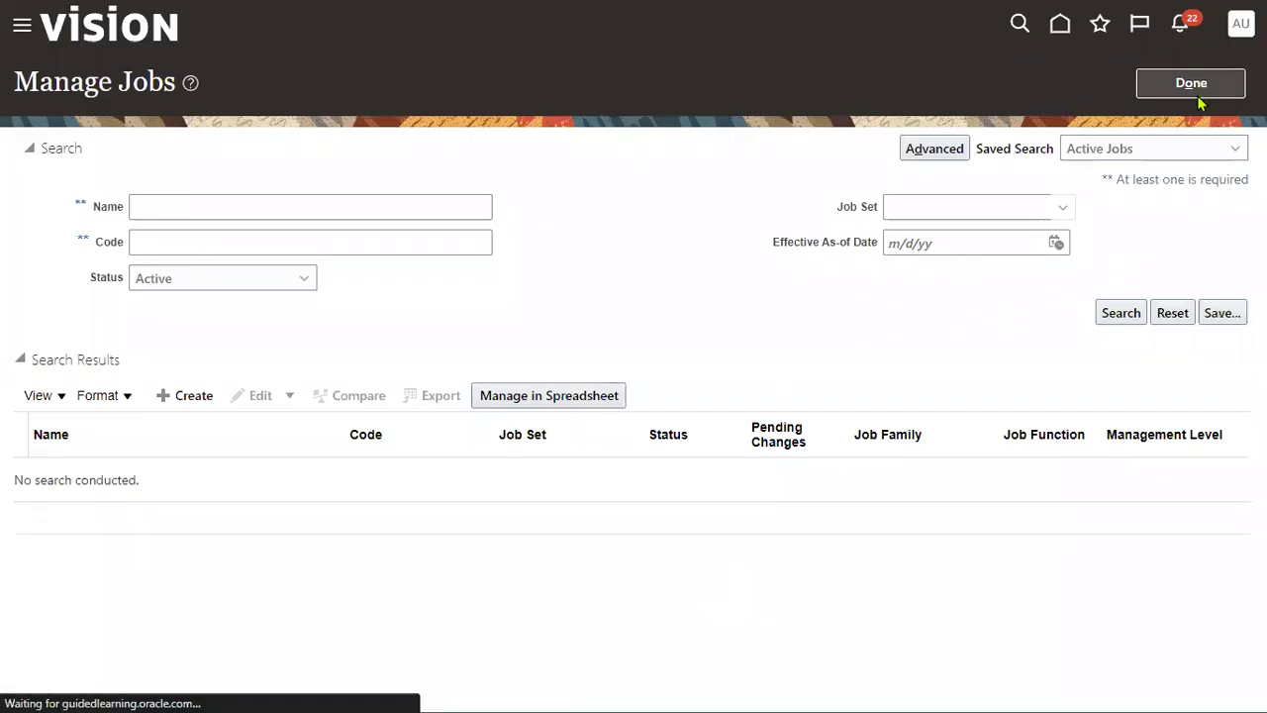
click(321, 209)
right_click(320, 209)
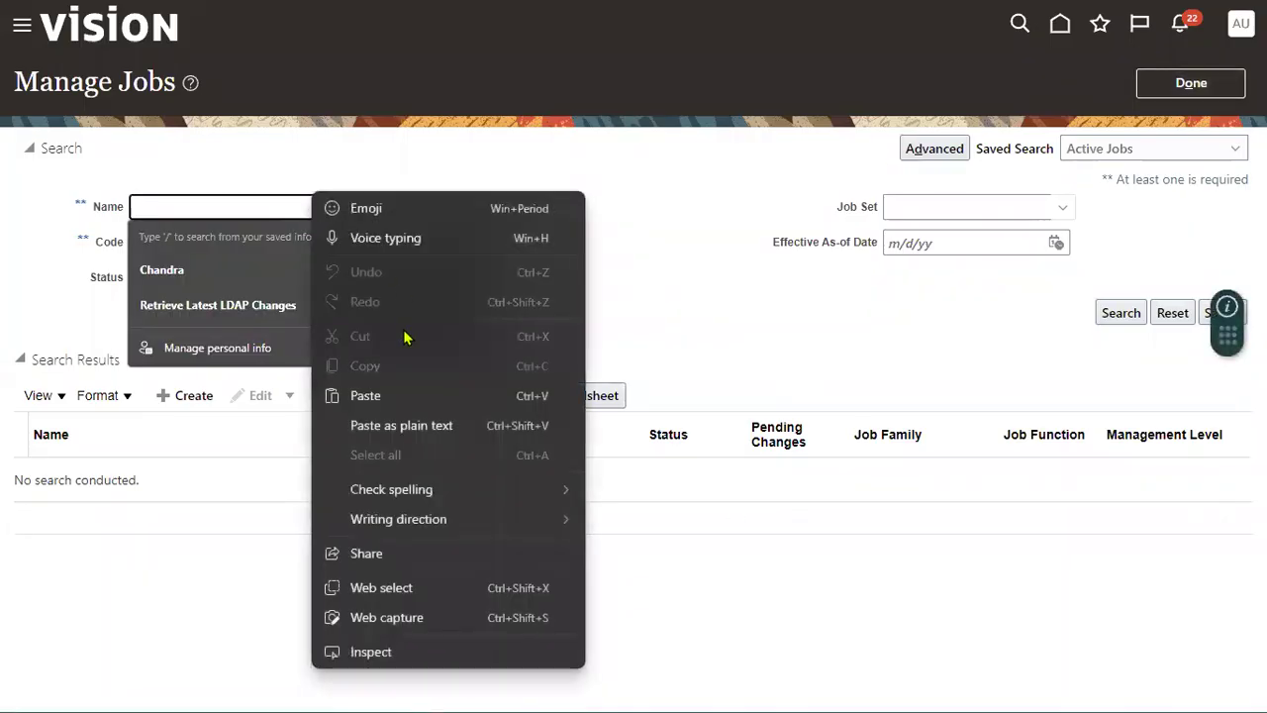
click(379, 396)
click(1113, 312)
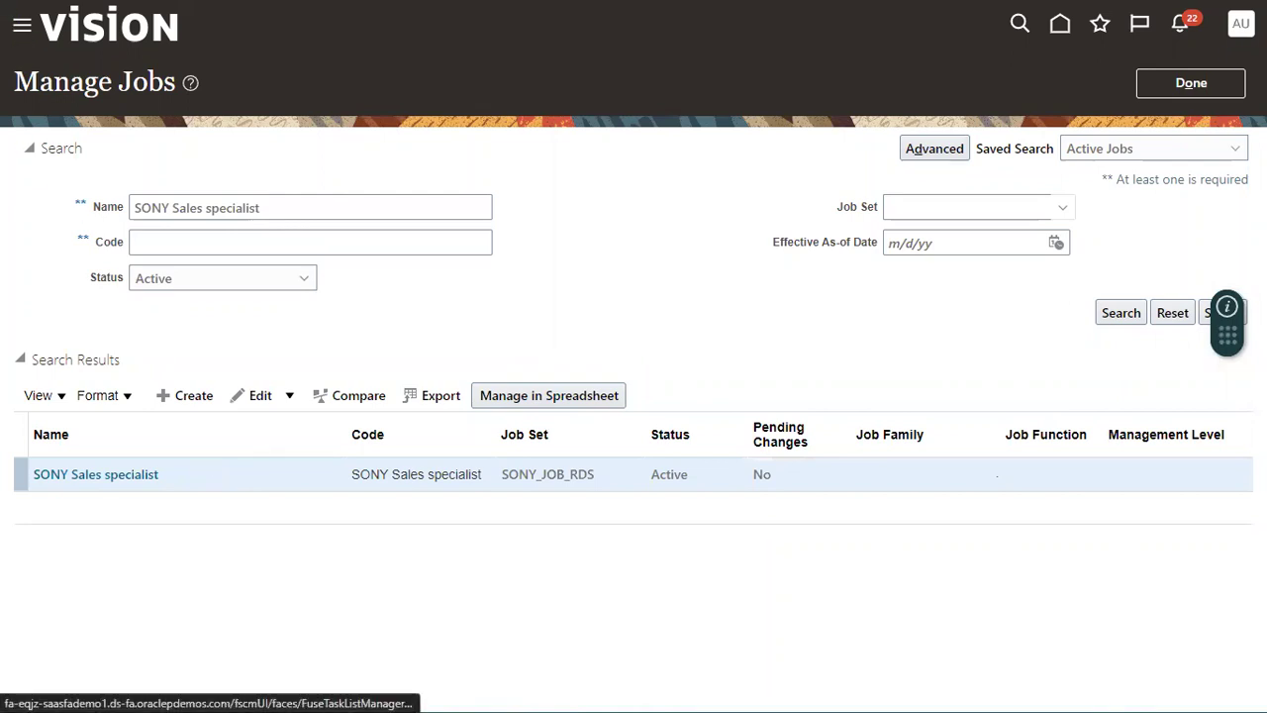
click(1193, 85)
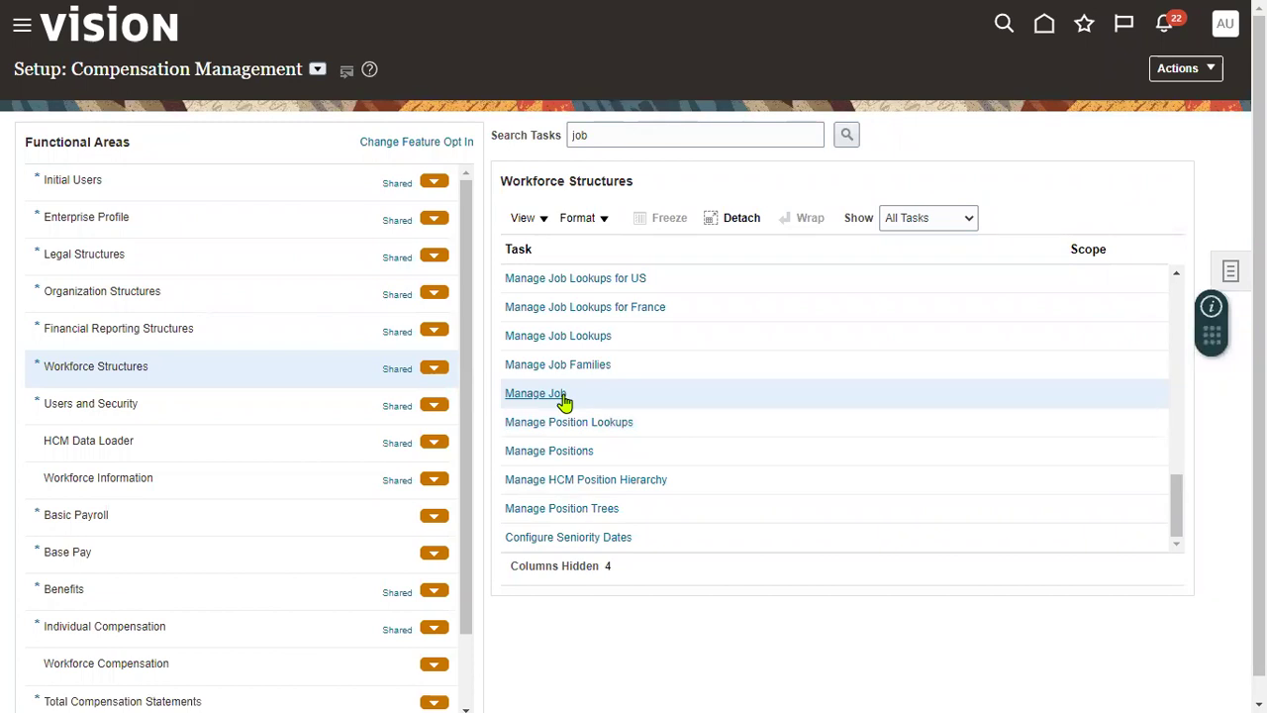
Search the setup tasks for "business unit" and open Manage Business Unit Set Assignment for US2 Business Unit.
double_click(701, 135)
text(business unit)
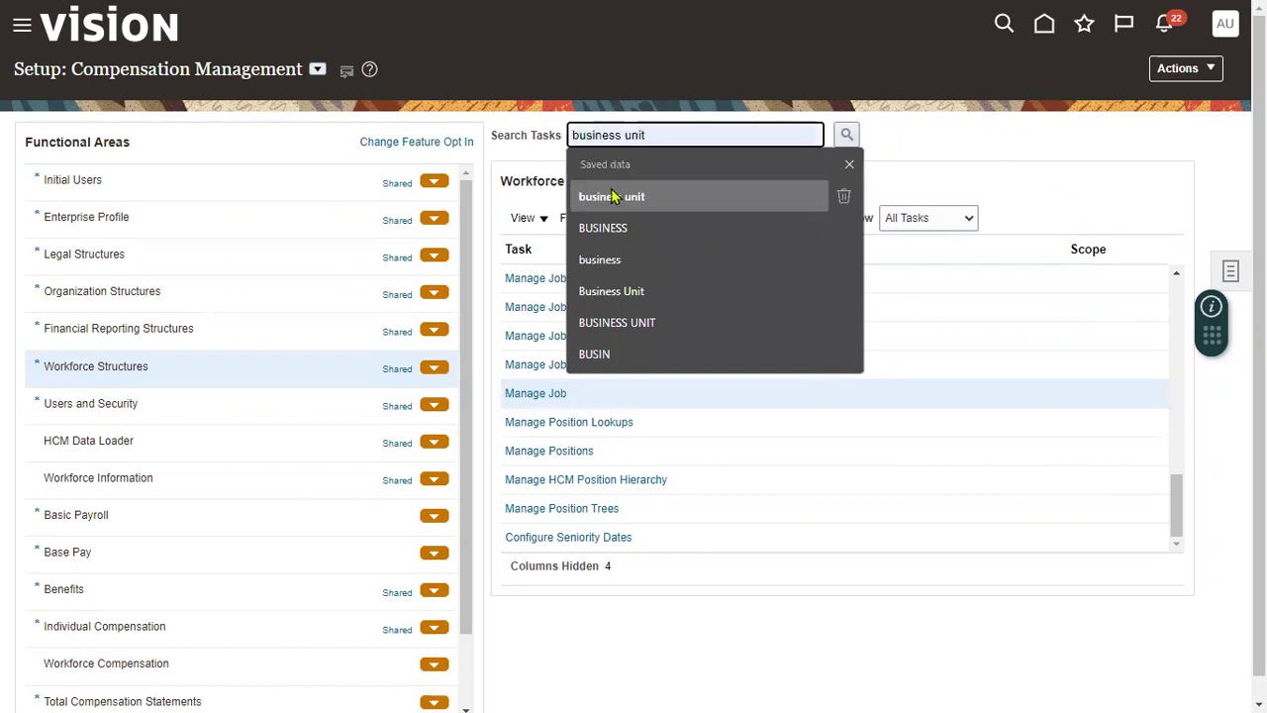
click(611, 196)
click(844, 133)
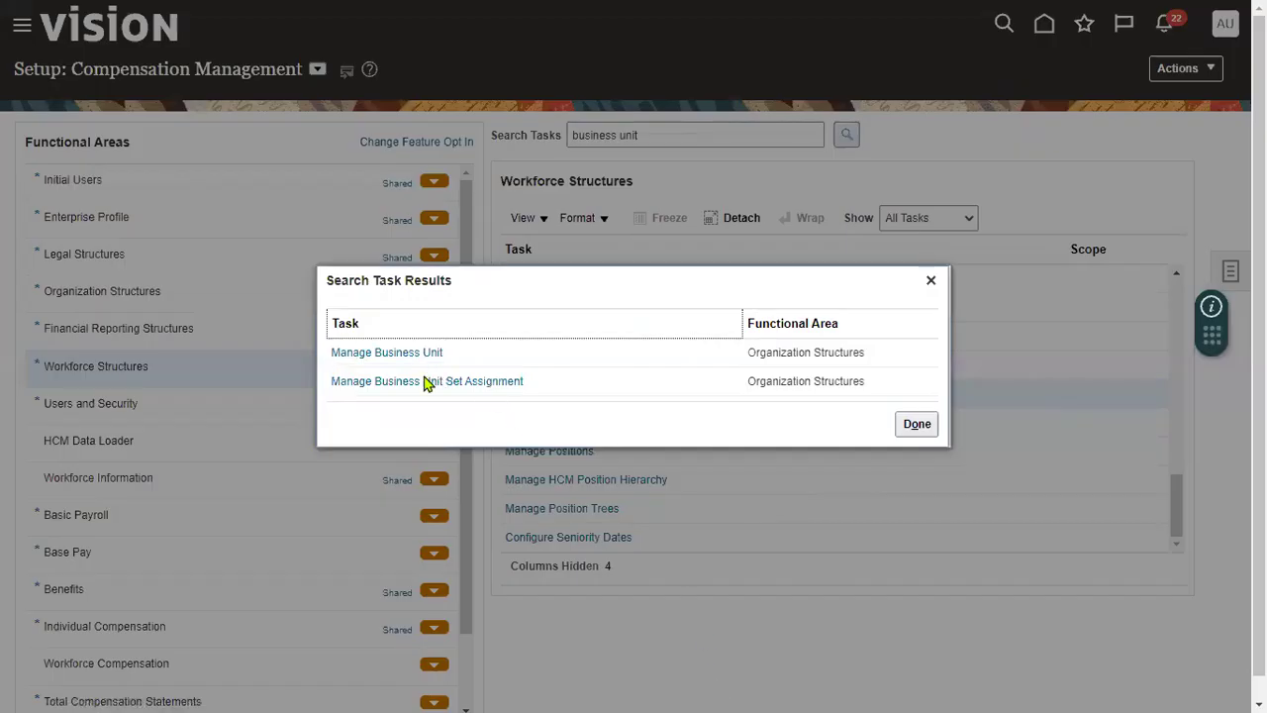
click(425, 384)
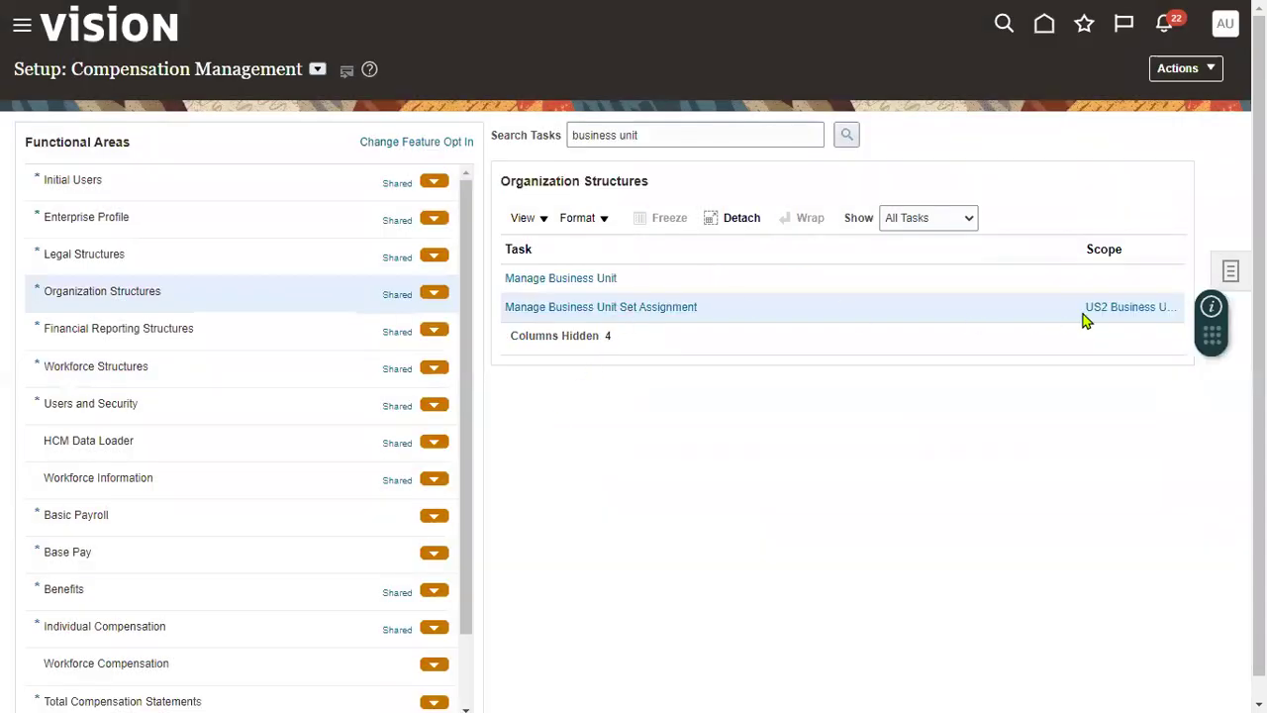
click(649, 308)
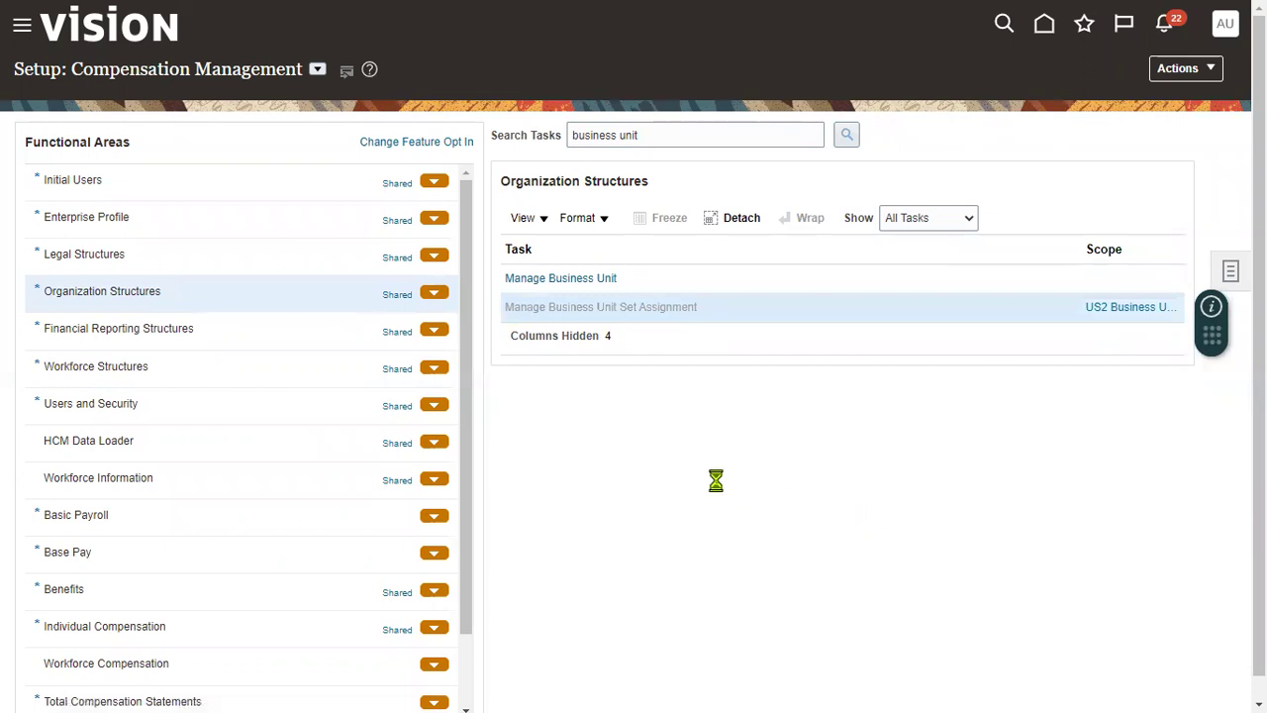
click(625, 307)
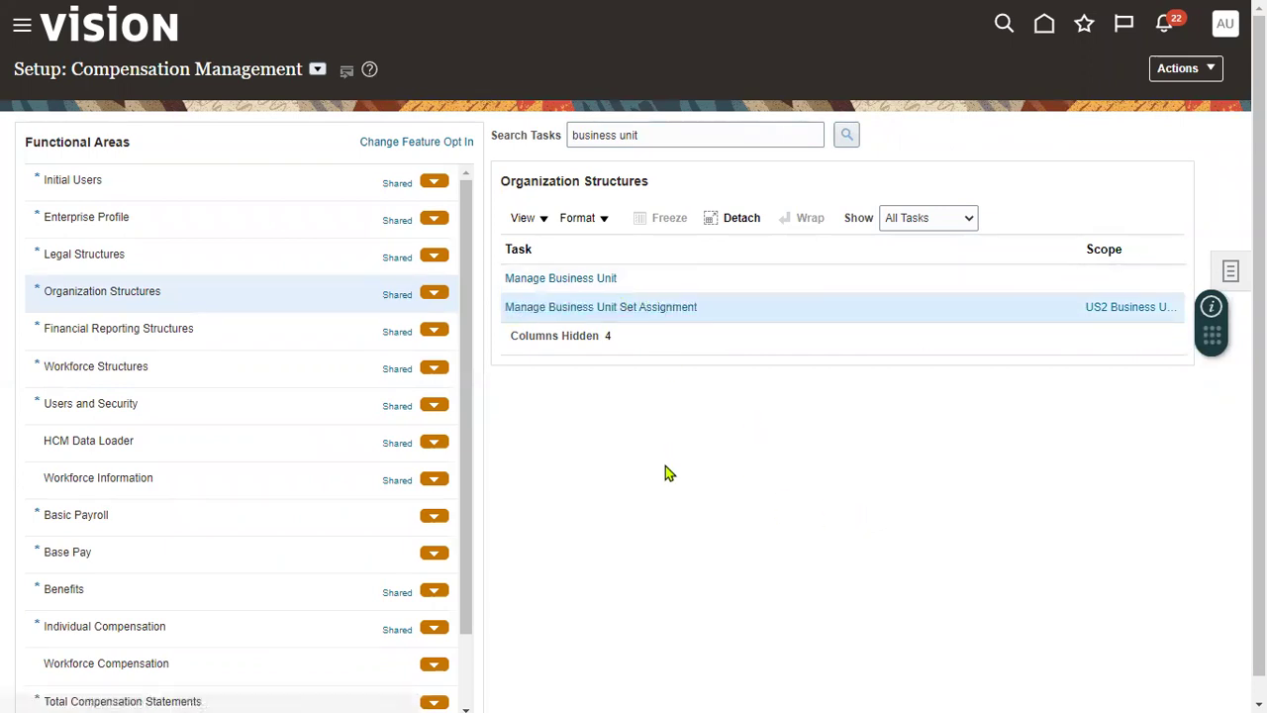
click(617, 306)
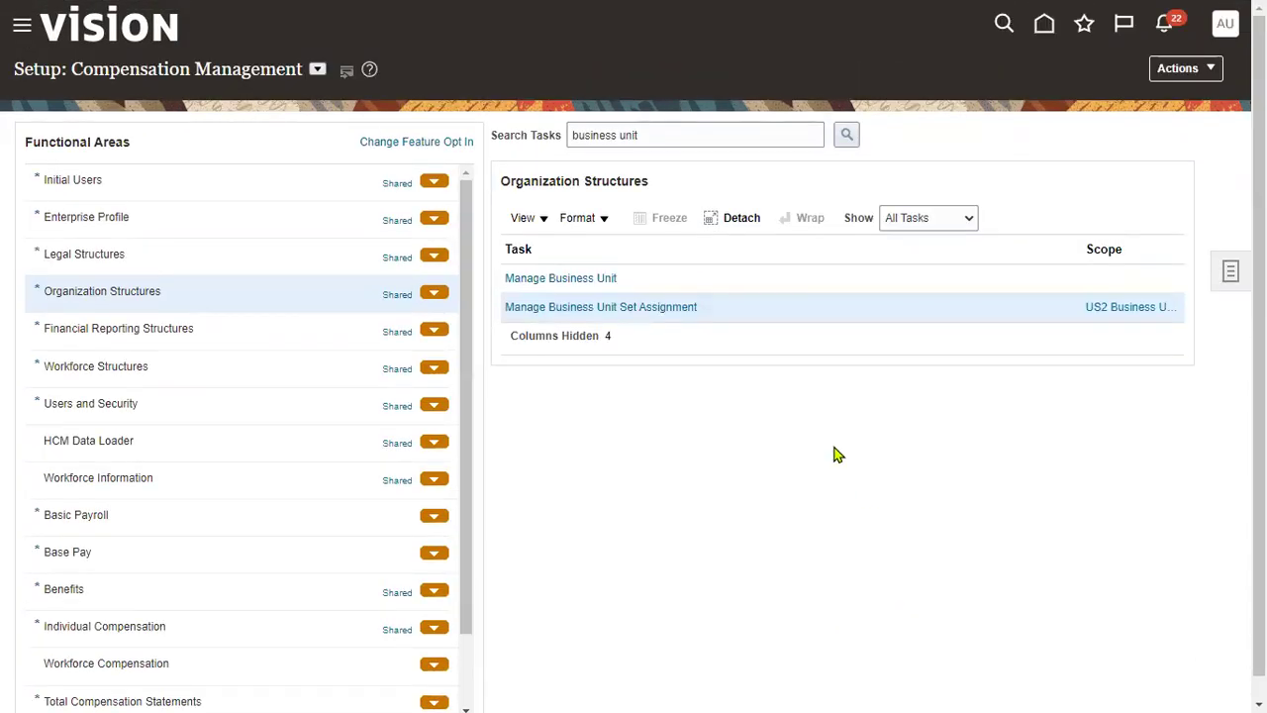
click(673, 321)
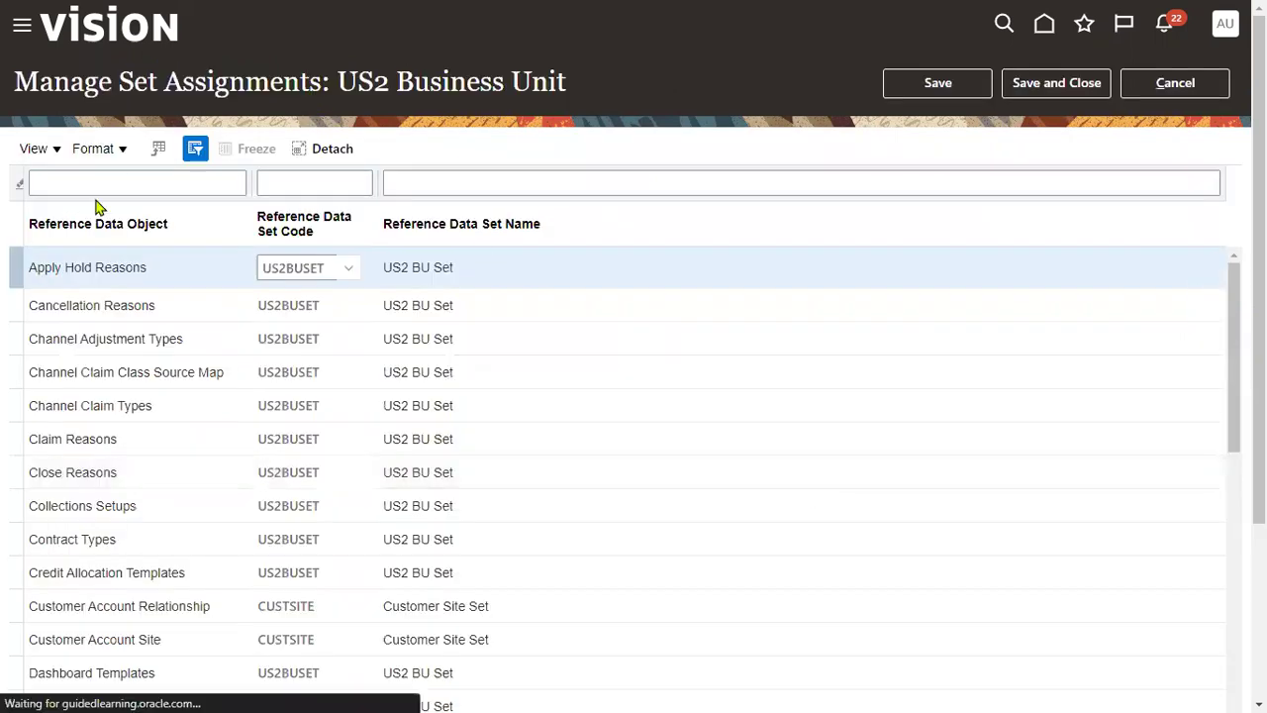
Filter the reference data objects by "Job", assign SONY_JOB_RDS as the set code for Jobs, and save and close the US2 Business Unit assignments.
text(Job)
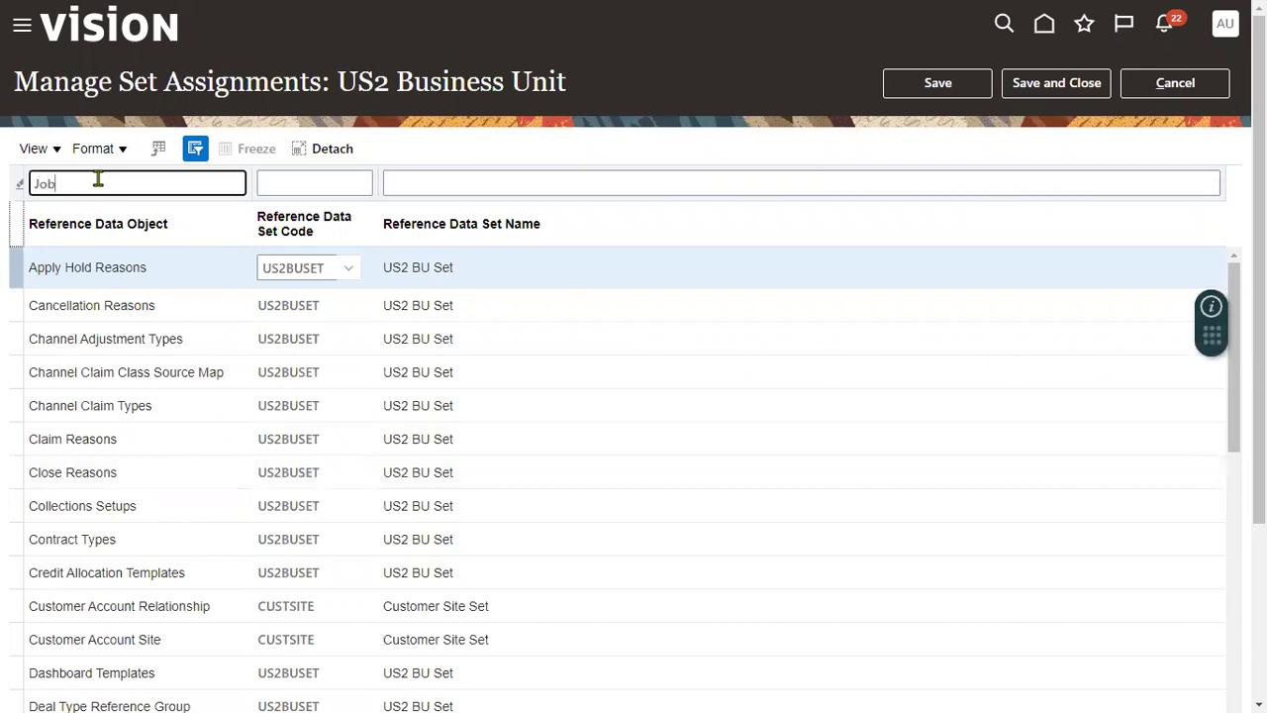
key(Return)
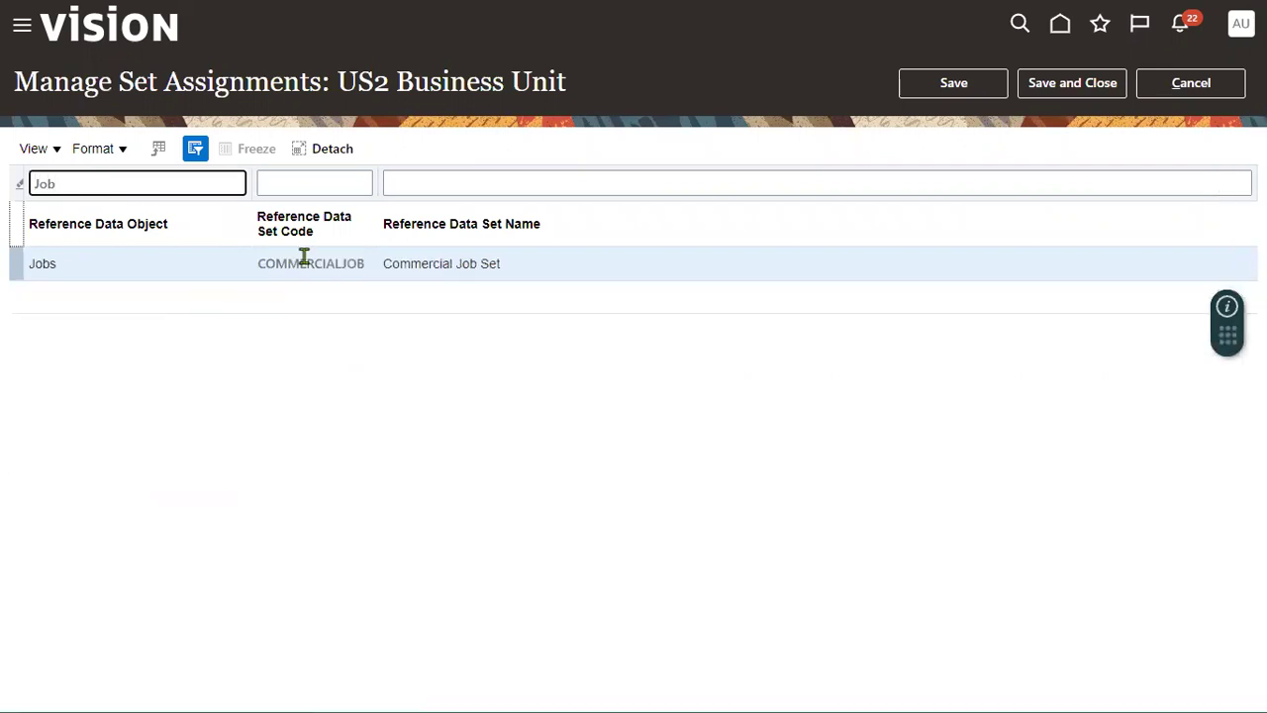
drag(380, 189, 551, 209)
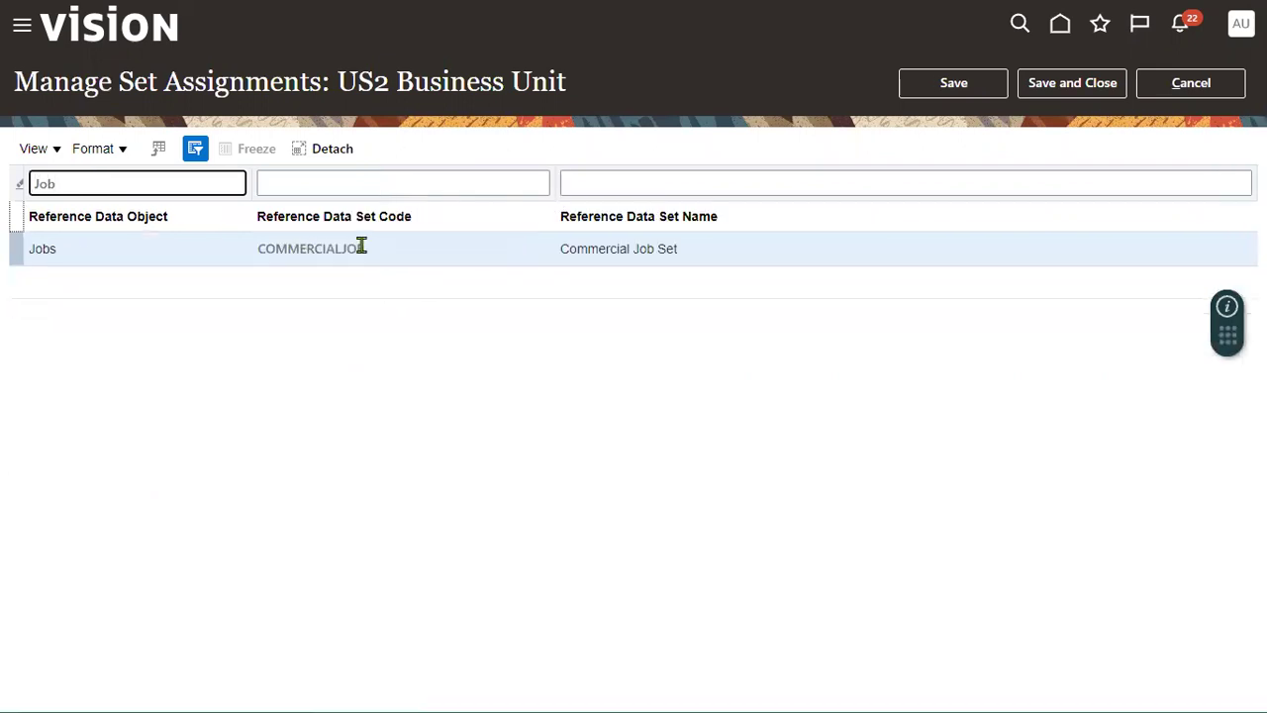
click(402, 259)
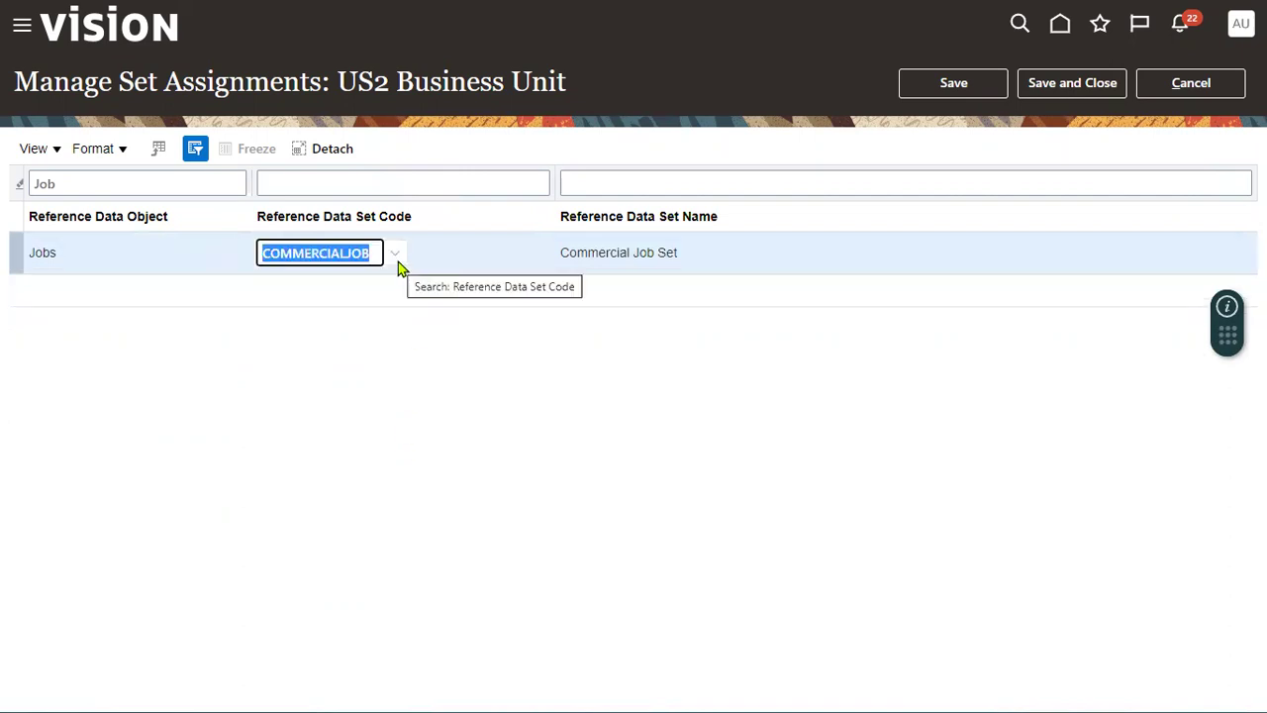
text(SONY)
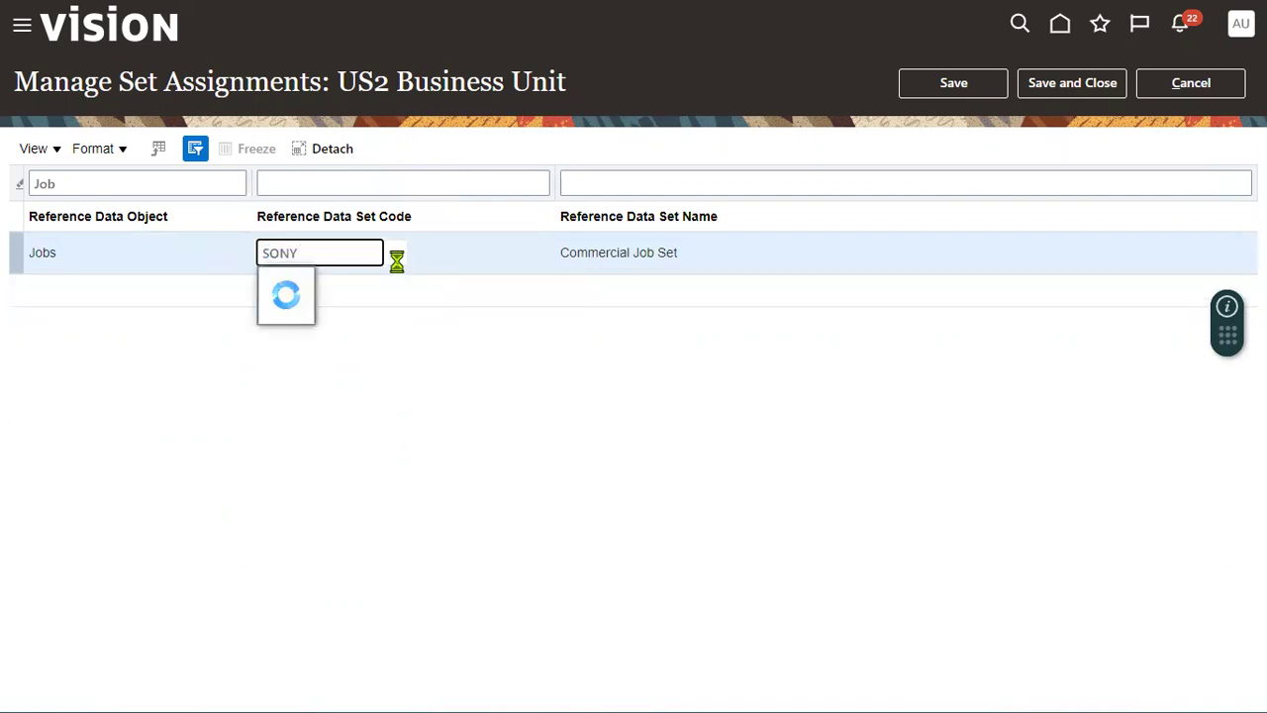
click(394, 281)
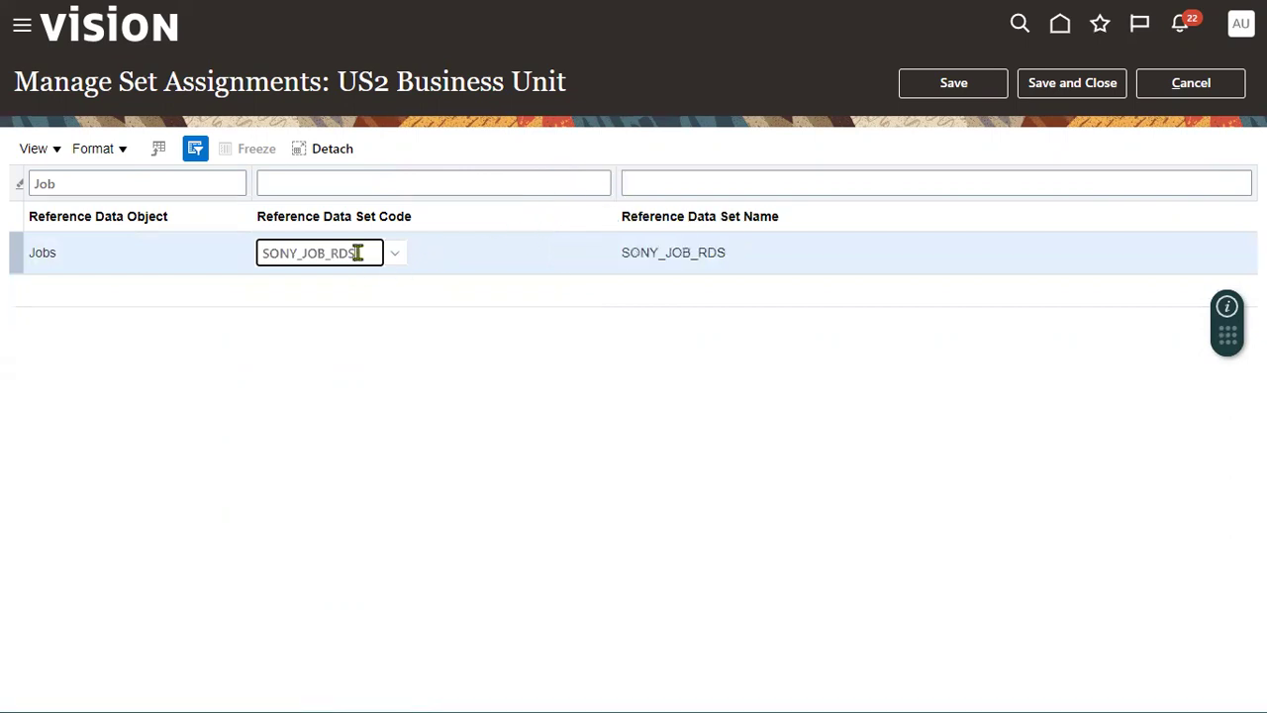
drag(360, 252, 262, 253)
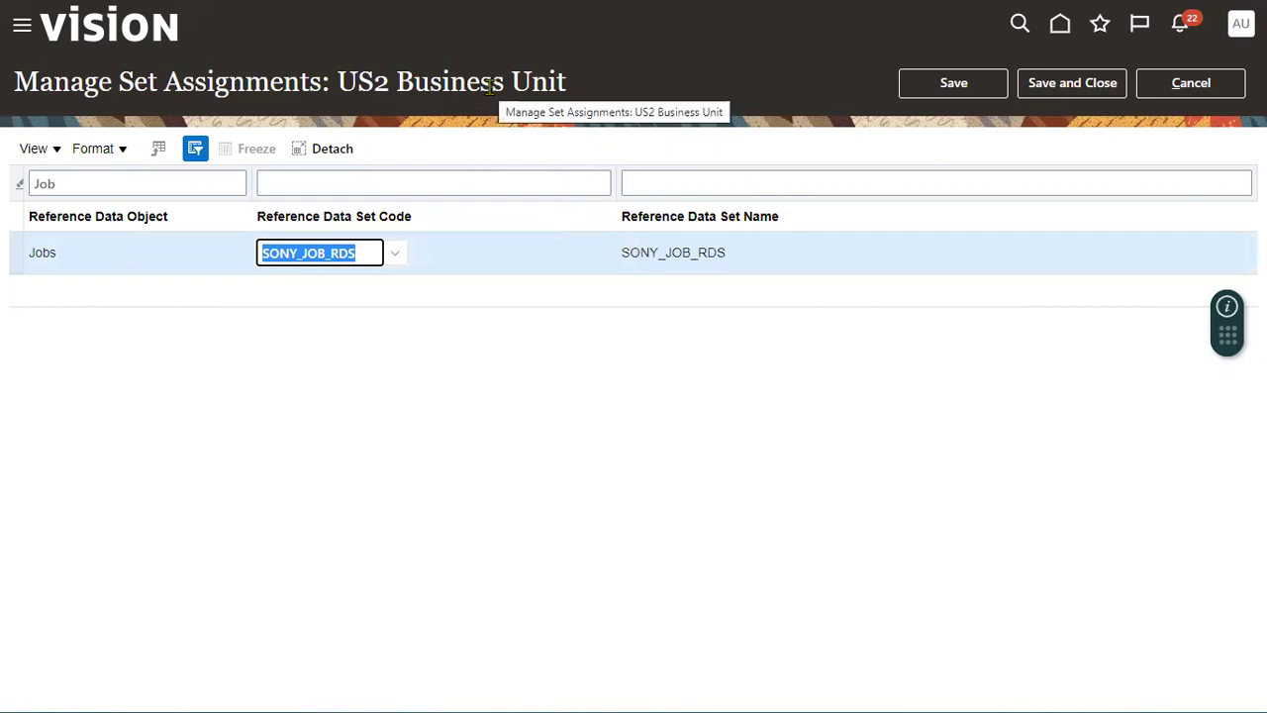
click(1041, 85)
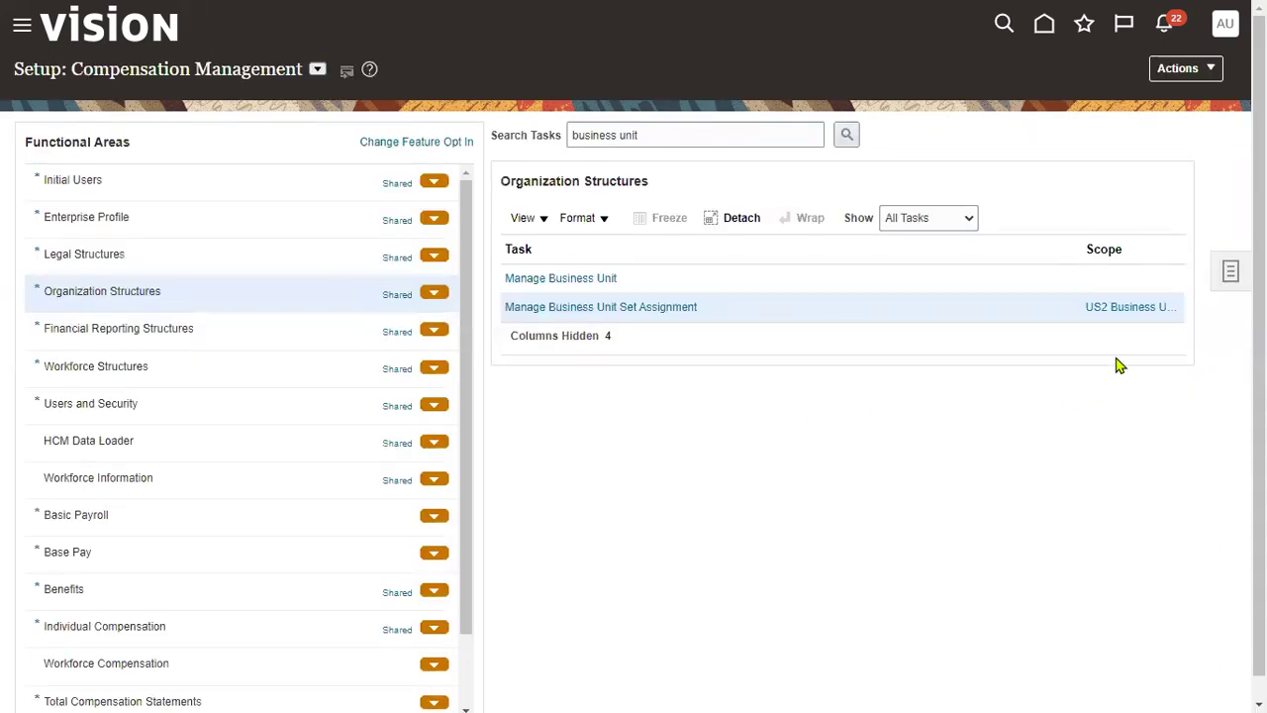
Change the scope of Manage Business Unit Set Assignment by selecting and adding the AK_BU business unit, and go to its set assignments.
click(1131, 307)
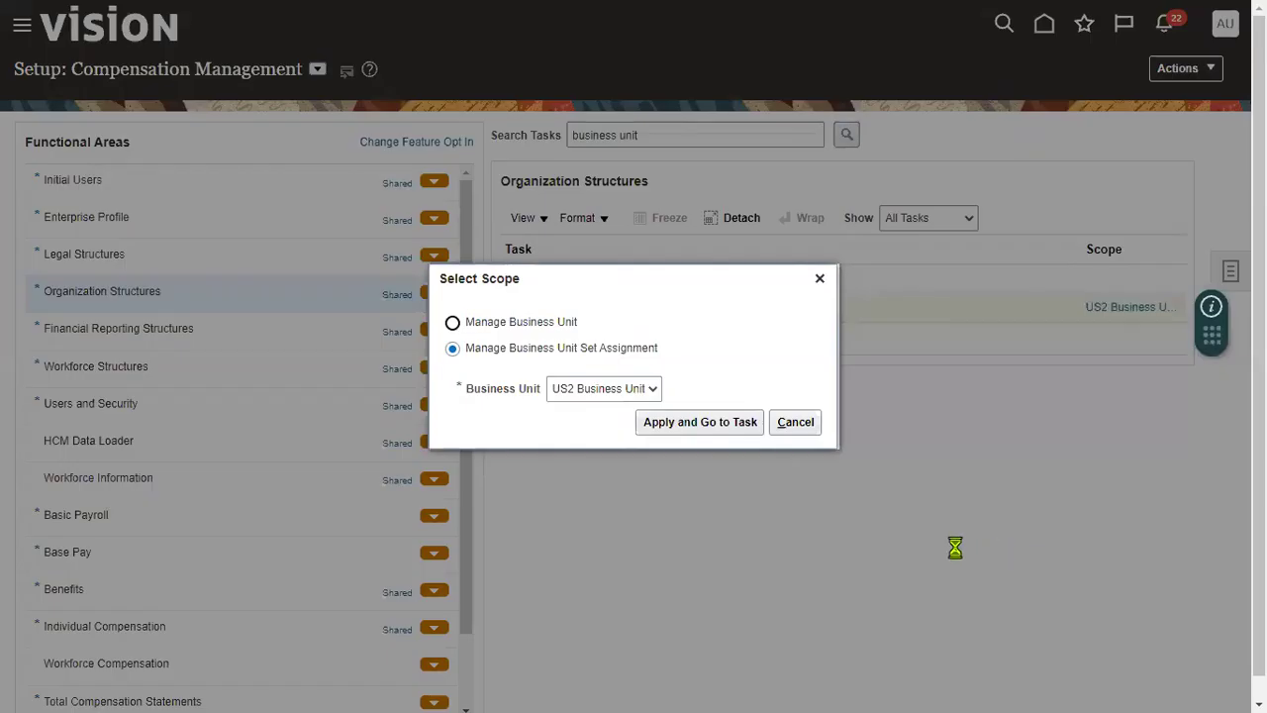
click(580, 387)
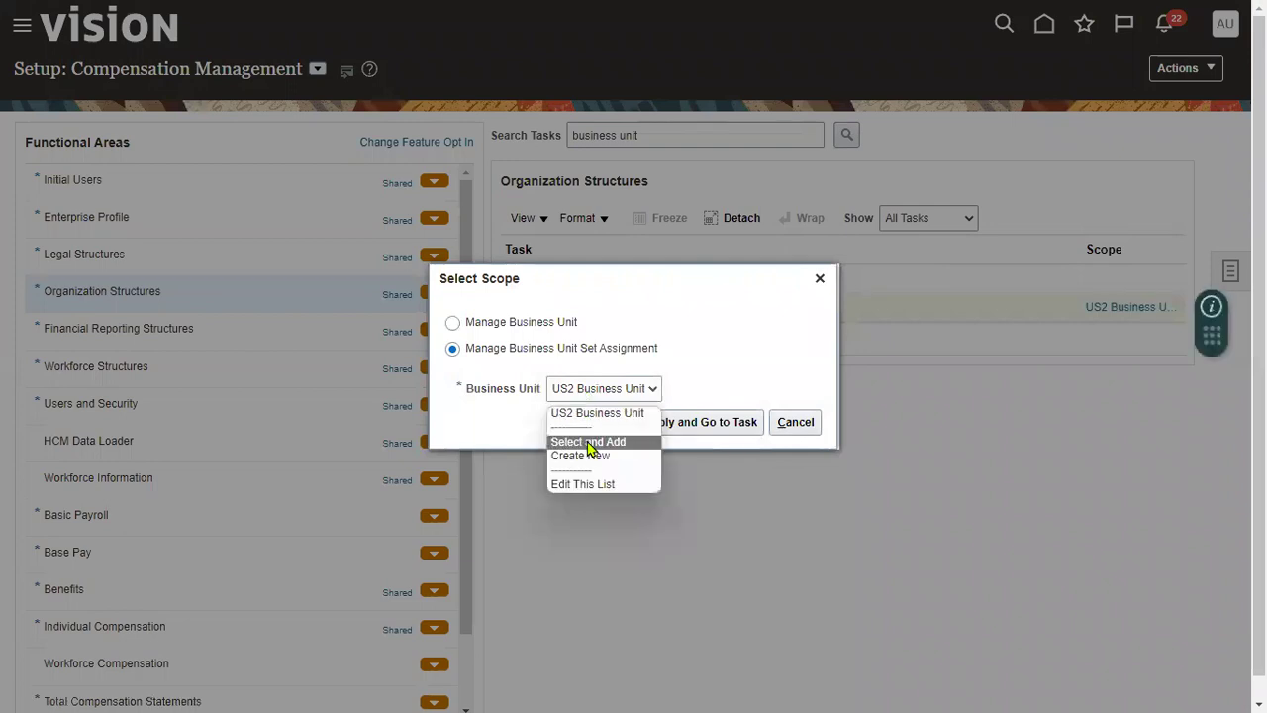
click(592, 442)
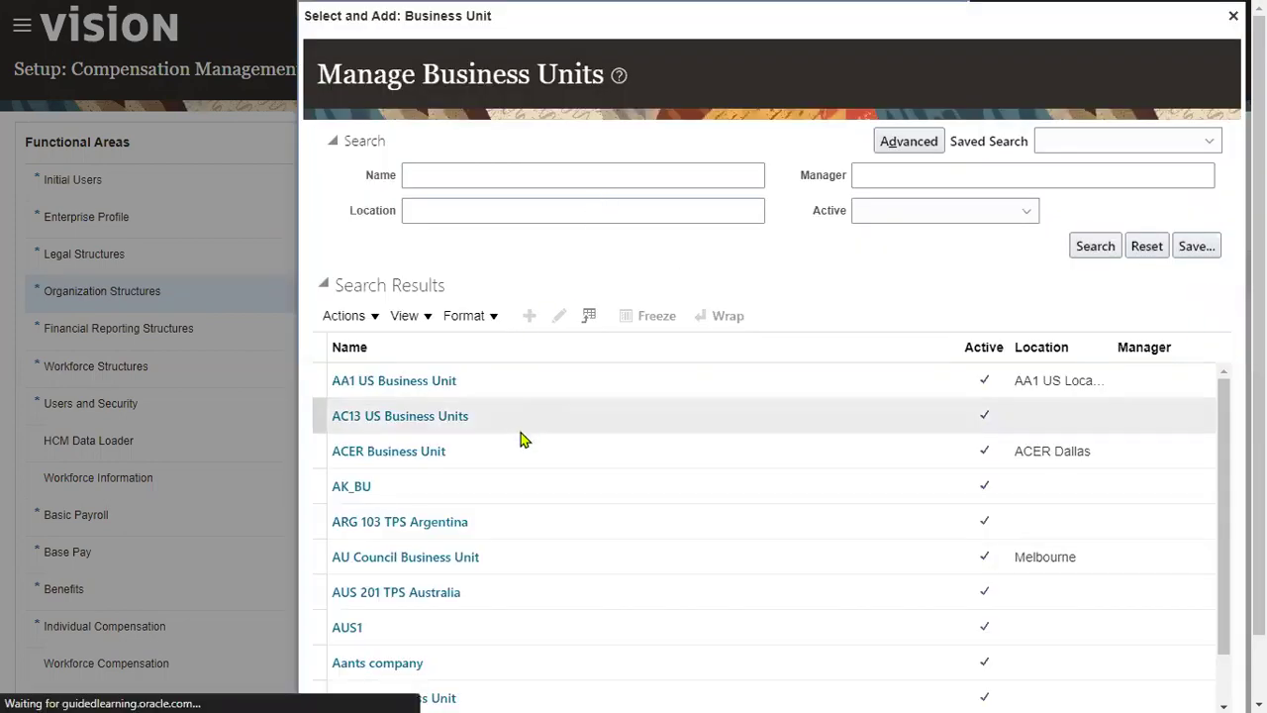
click(516, 486)
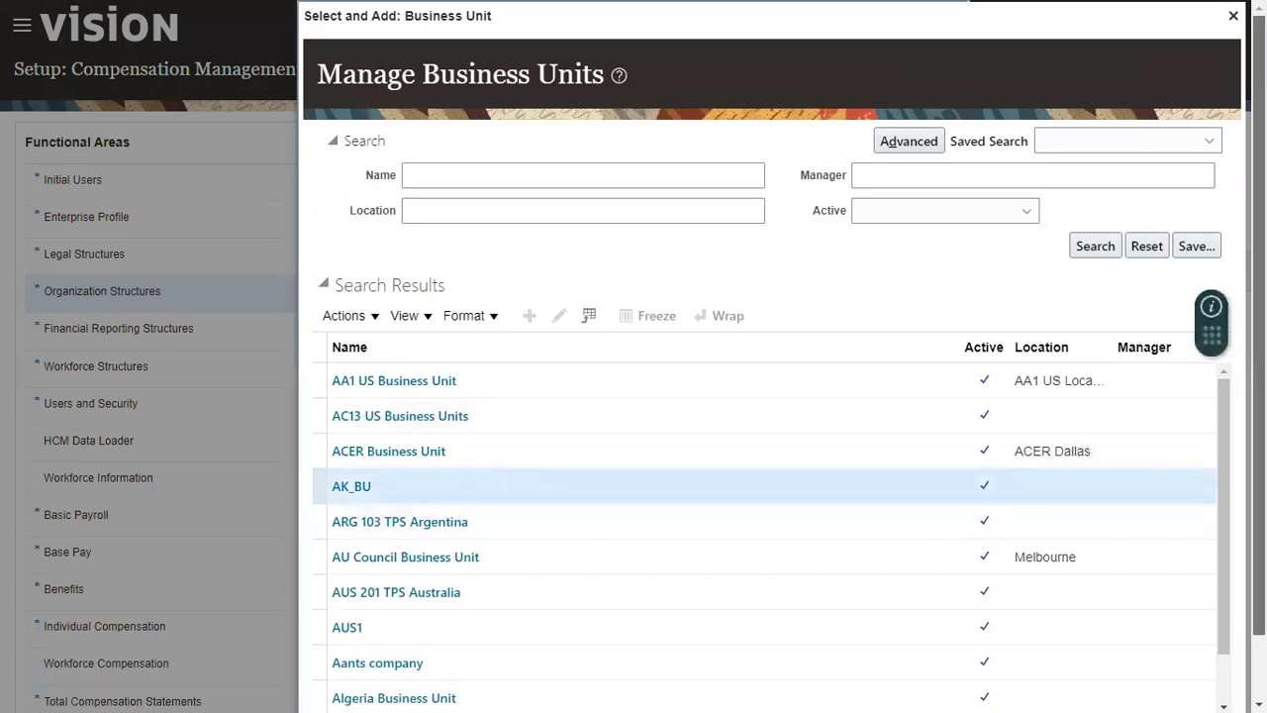
scroll(512, 614, down, 1)
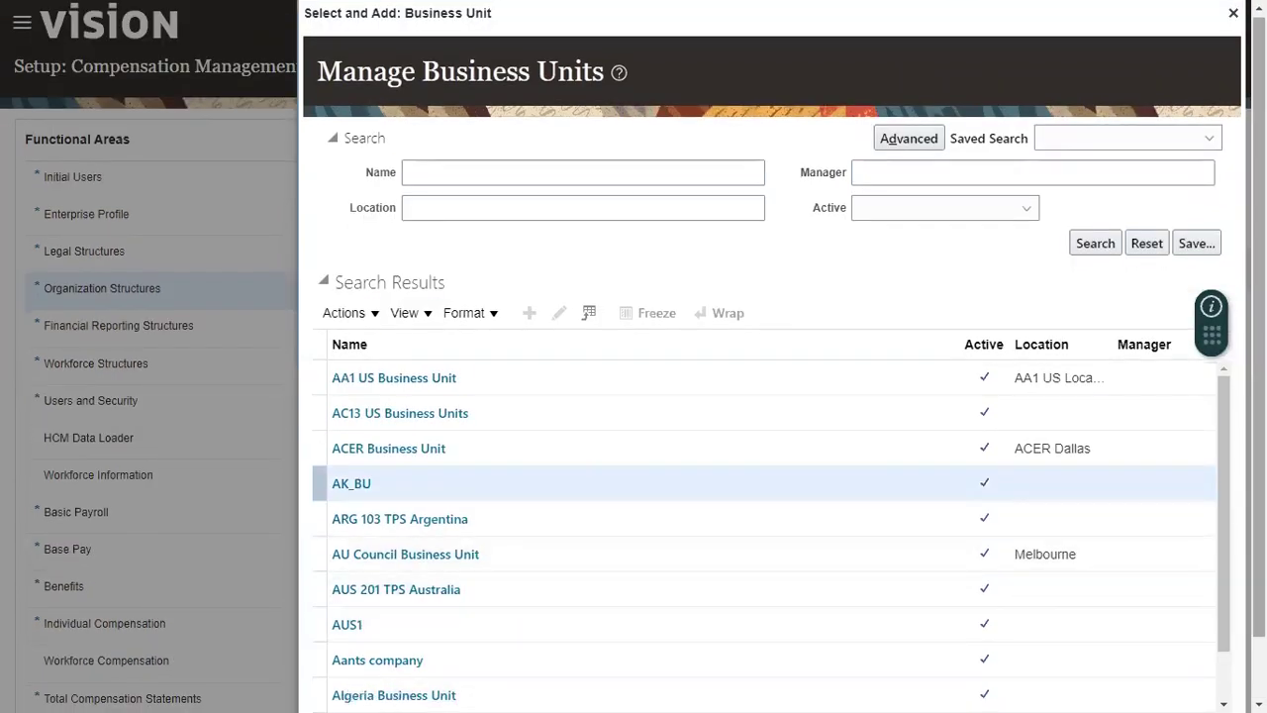
scroll(773, 445, down, 2)
click(379, 688)
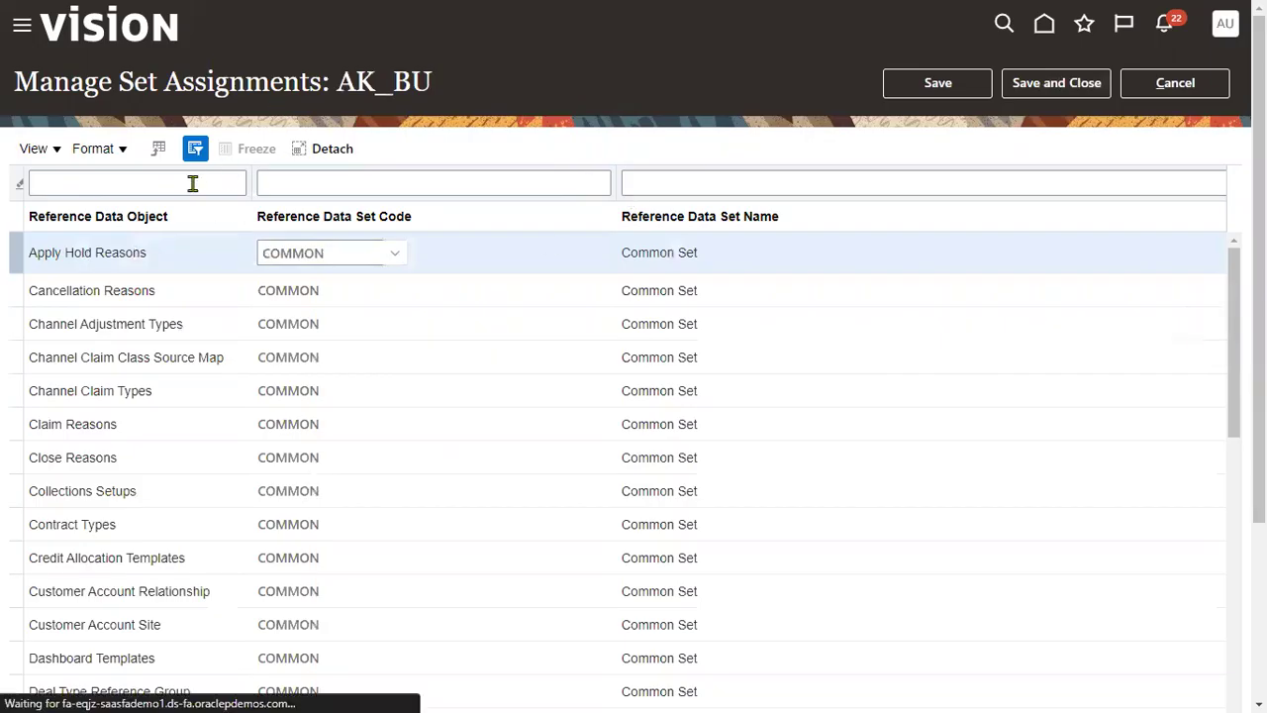
Filter AK_BU's reference data objects by "Job", assign SONY_JOB_RDS as the set code for Jobs, and save and close.
click(192, 183)
text(Job)
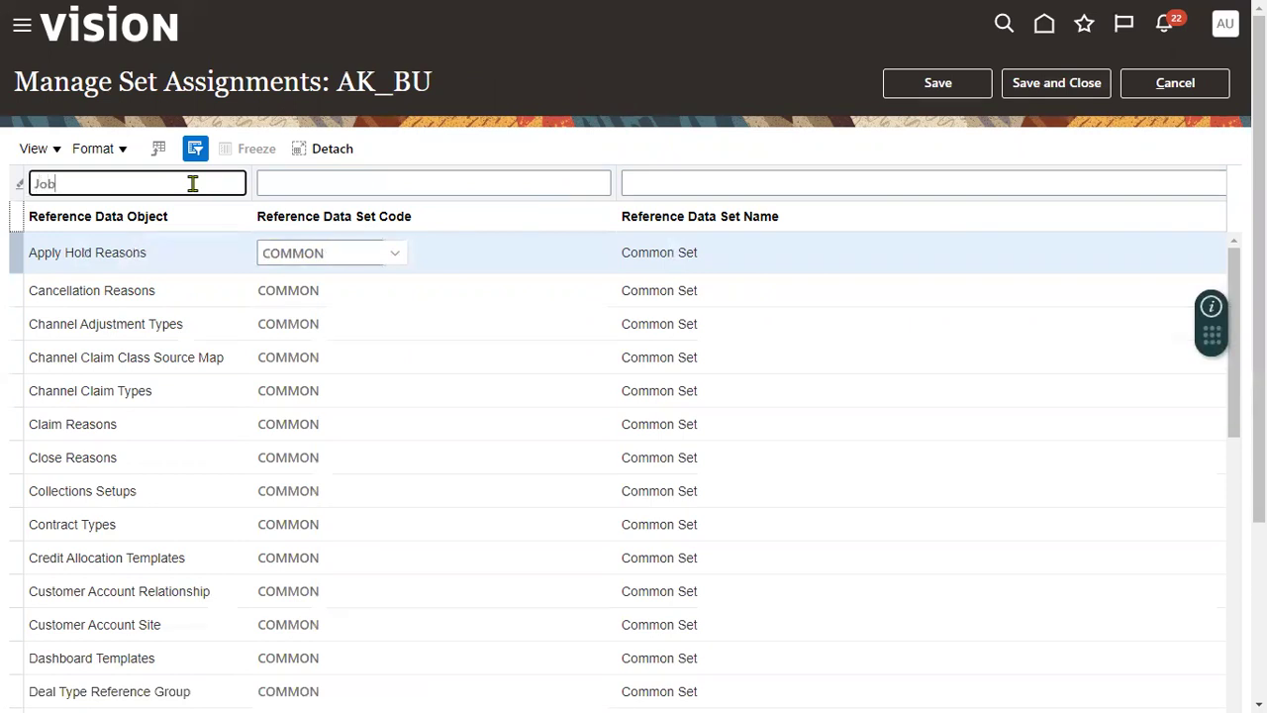
key(Return)
click(351, 253)
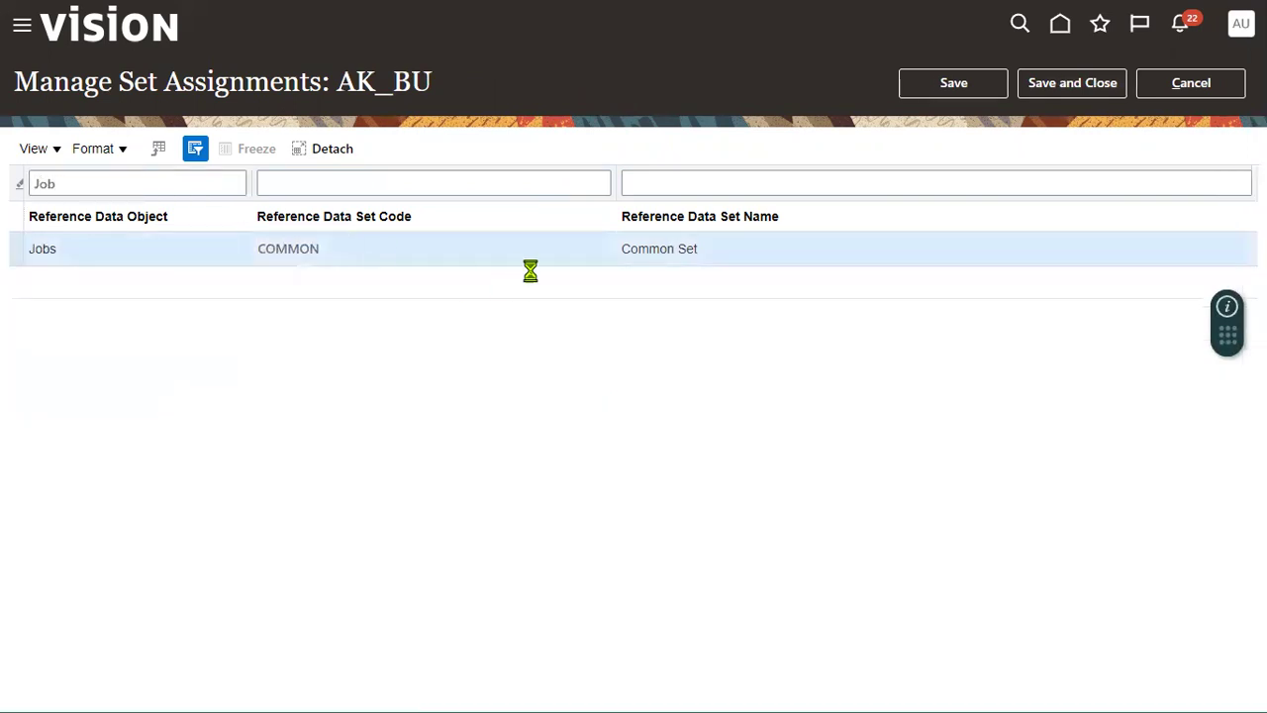
text(SONY)
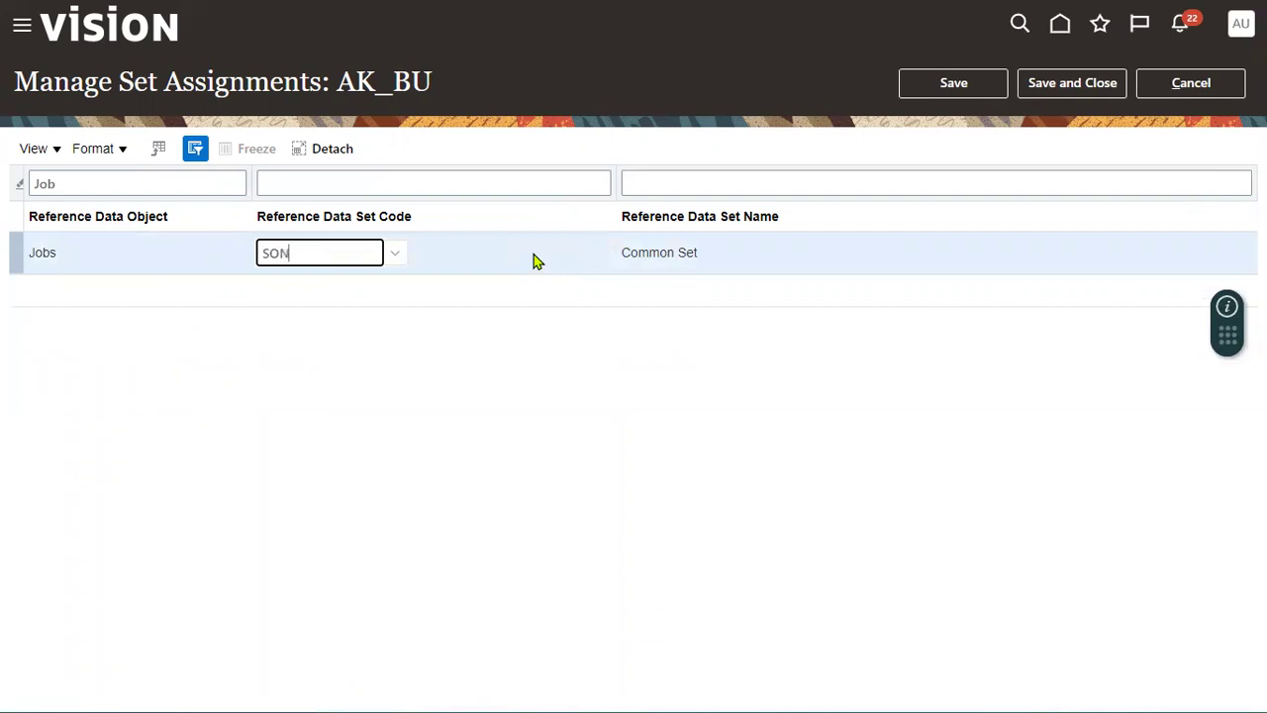
click(410, 283)
click(1077, 82)
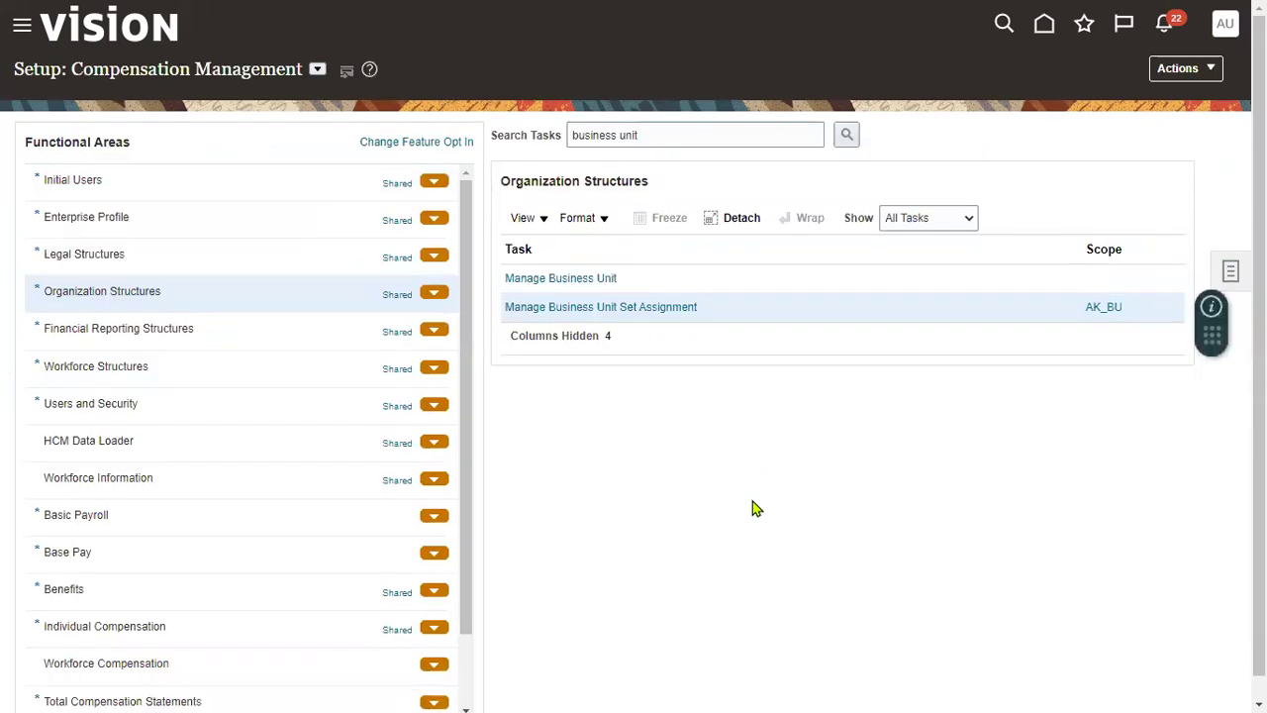
Switch to the Notepad notes, highlight the list of Job, Location, Grades and Department, and return to the setup tasks.
key(alt+Tab)
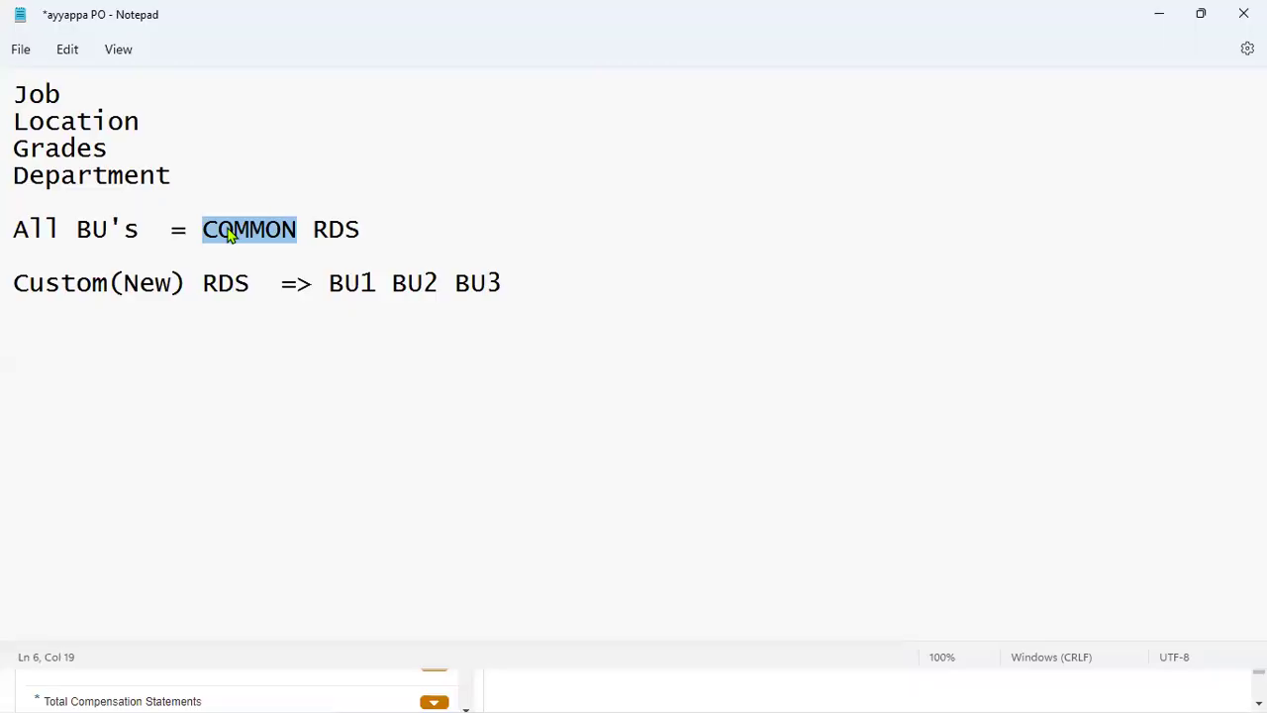
drag(14, 91, 239, 177)
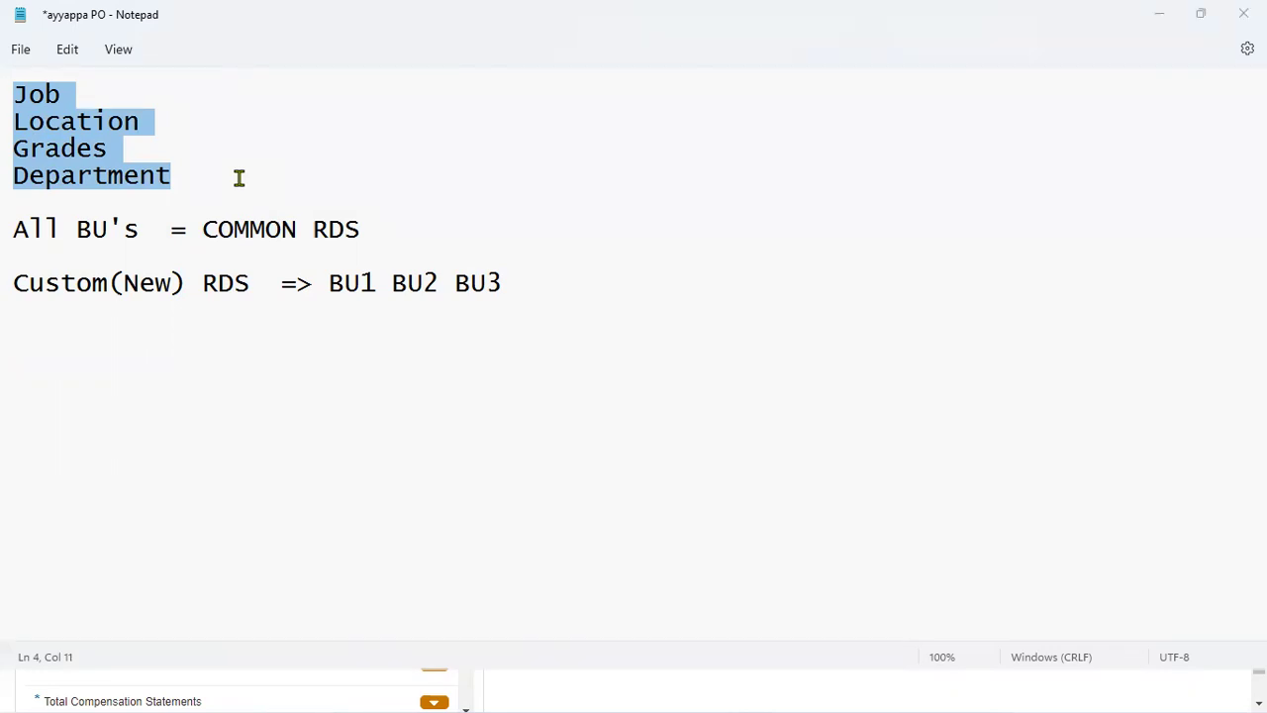
key(alt+Tab)
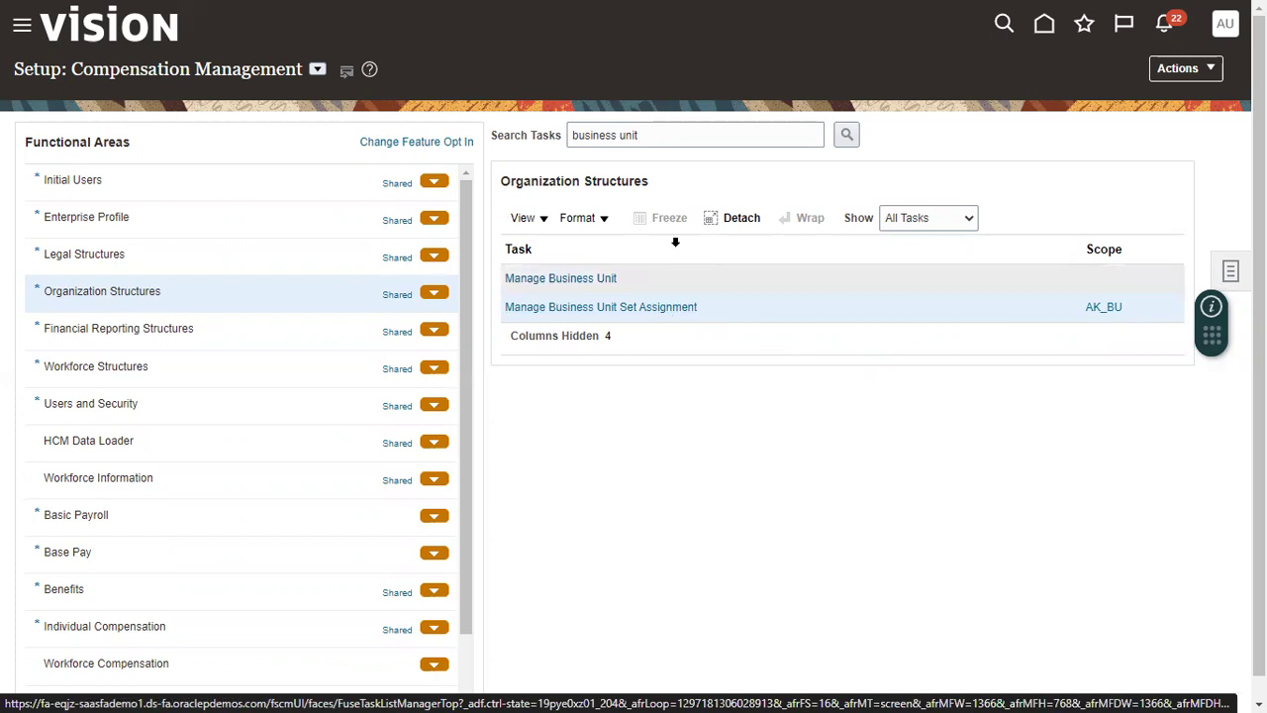
Search the setup tasks for "job", open the Manage Job task from Workforce Structures, and start creating a new job.
triple_click(676, 135)
text(job)
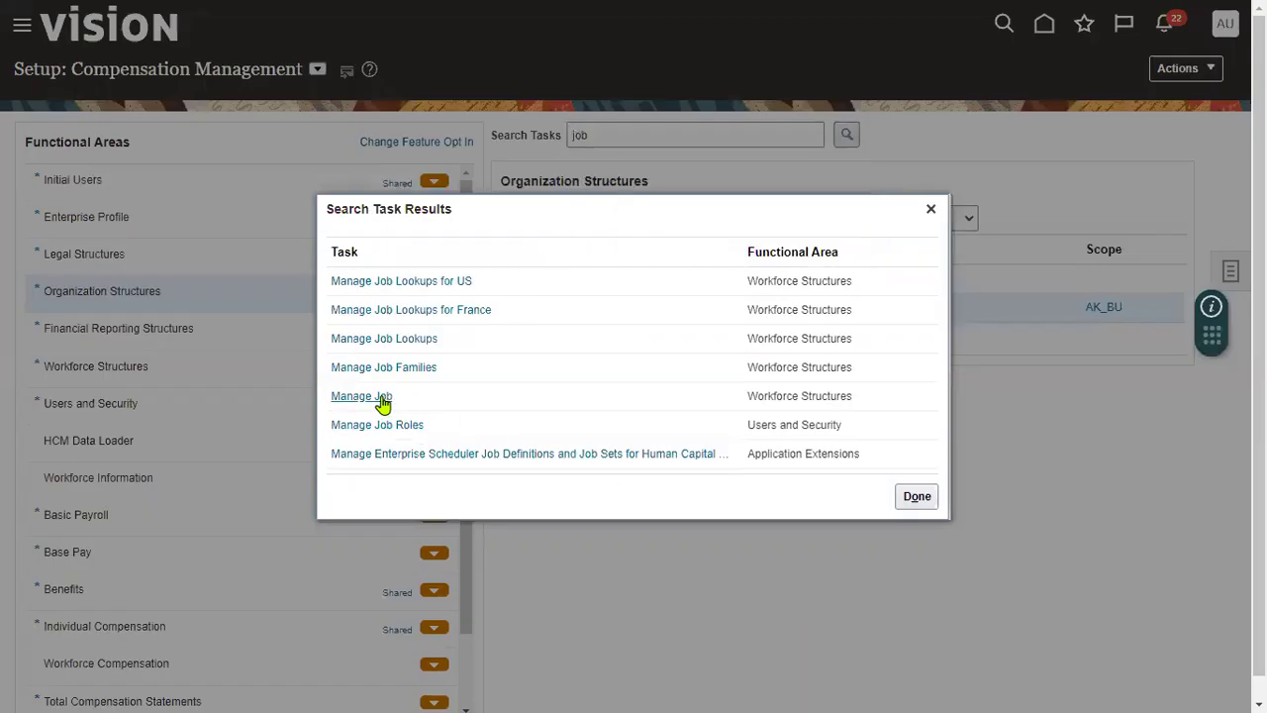
click(378, 396)
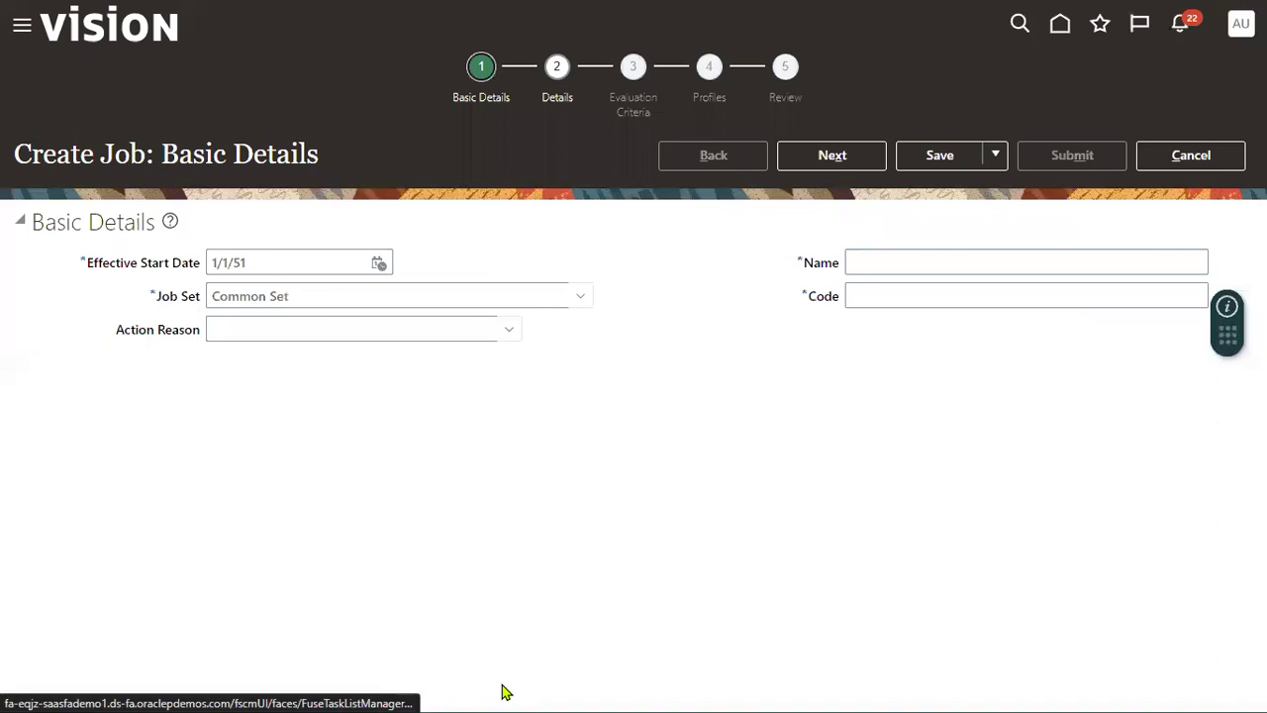
Enter "SONY Cashier" as both the name and the code of the new job, keeping Common Set as its job set.
click(351, 299)
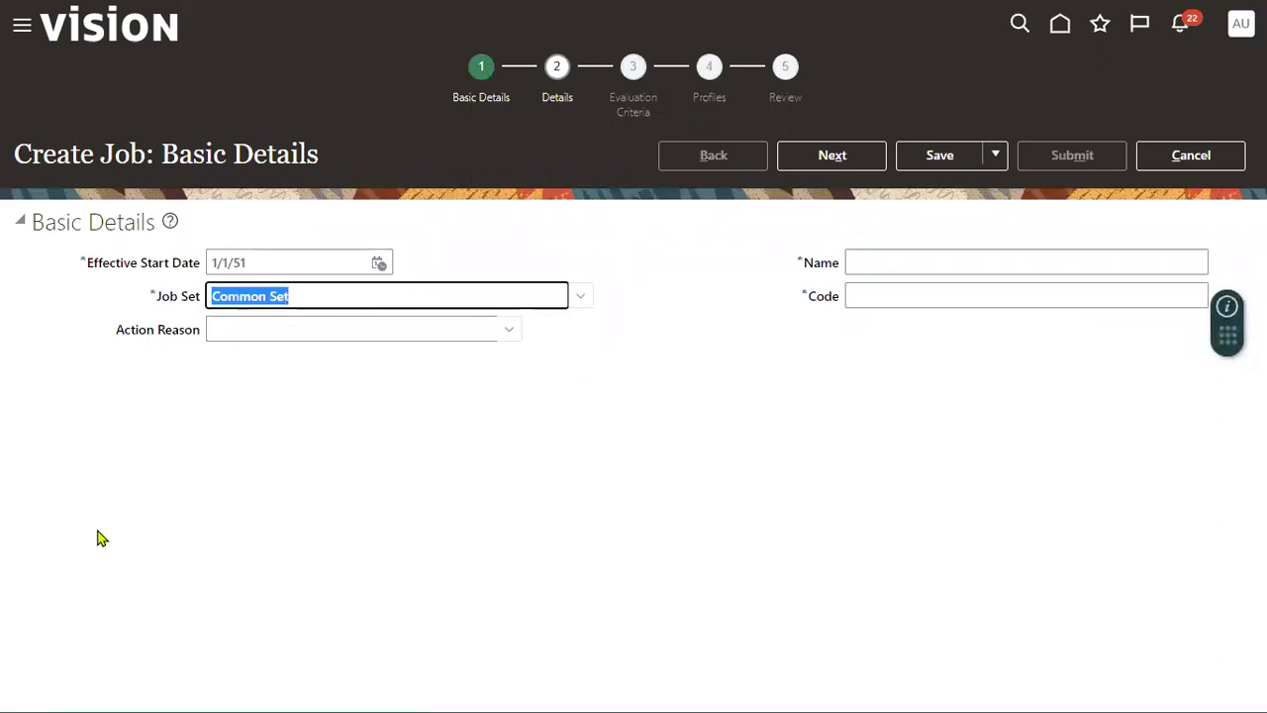
click(968, 259)
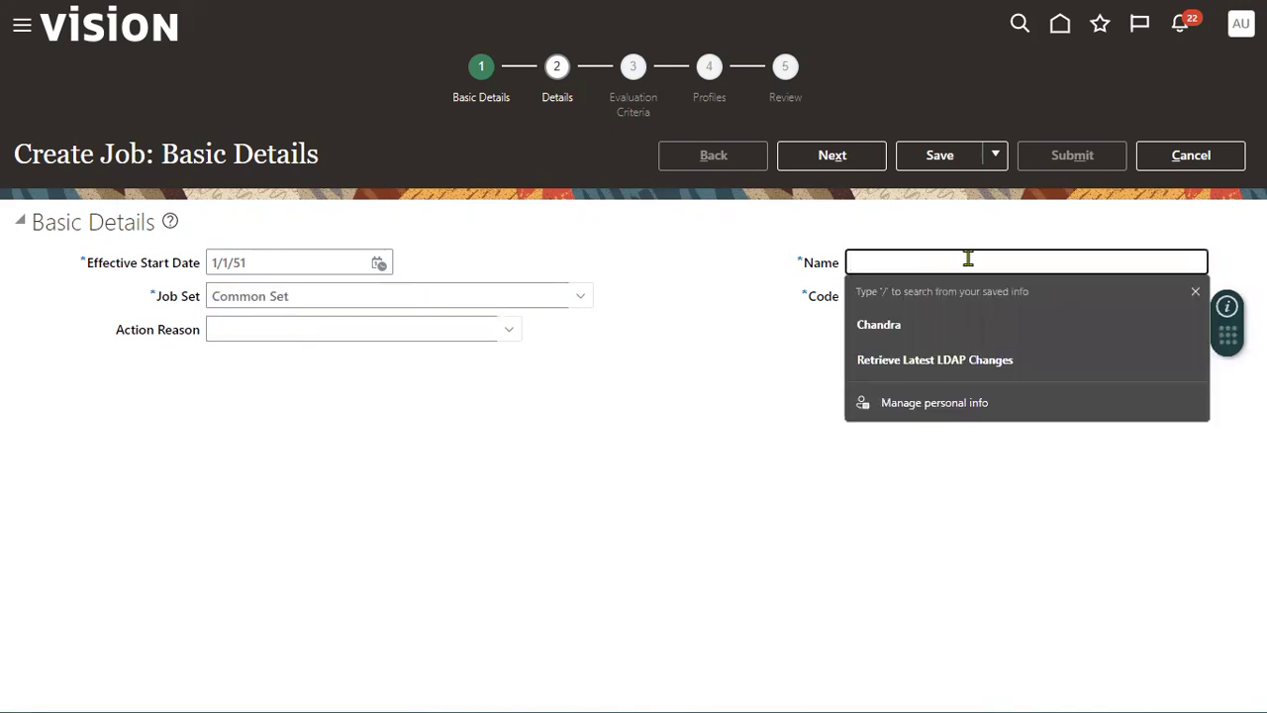
text(SONY Cashio)
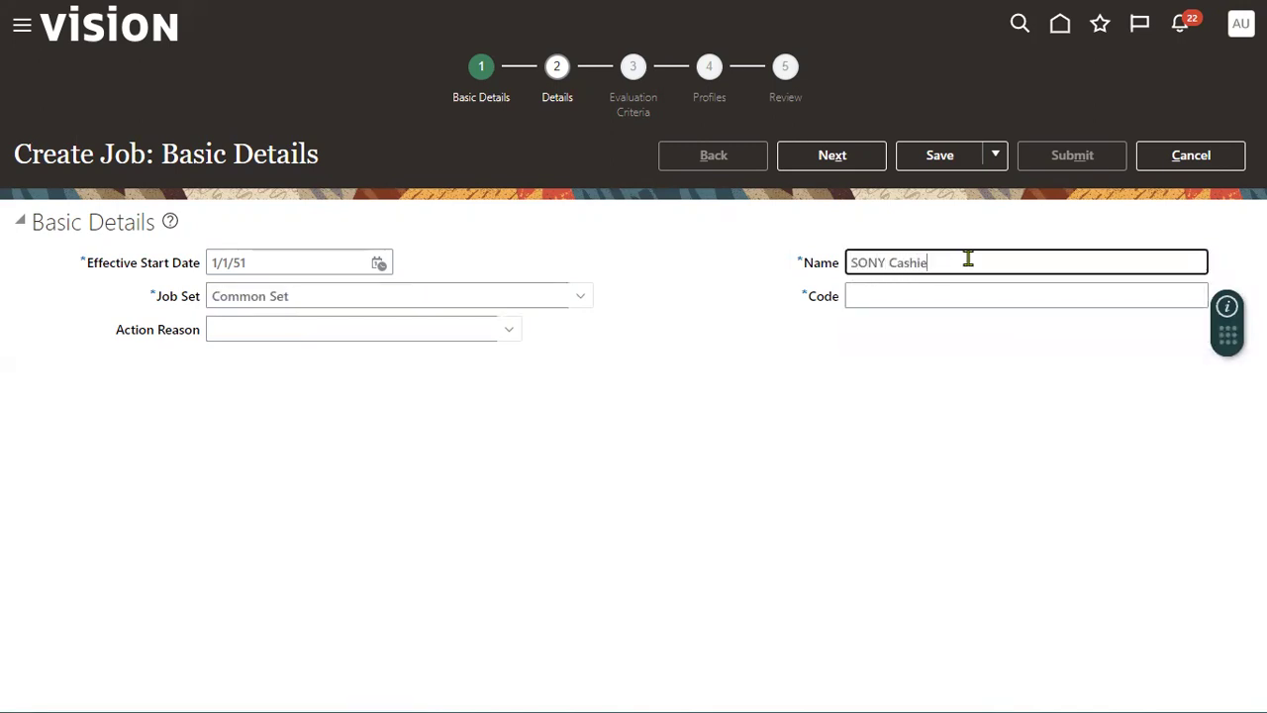
key(ctrl+a)
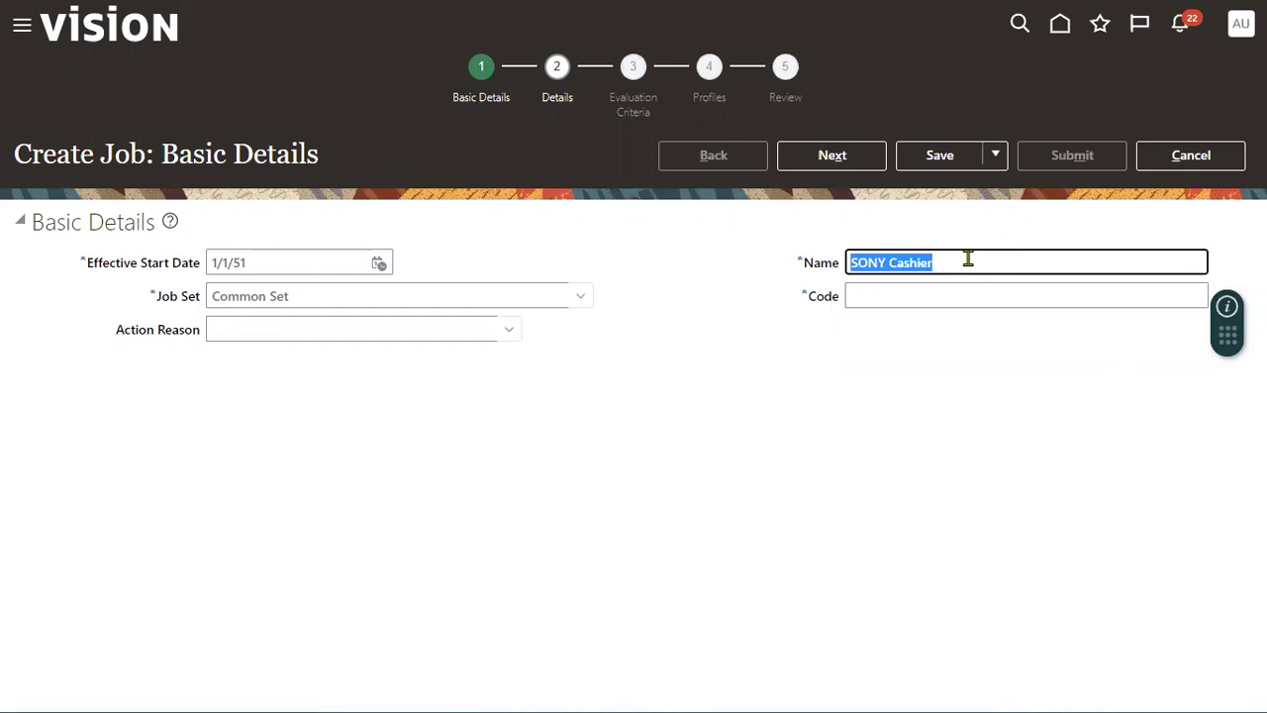
key(ctrl+c)
key(Tab)
key(ctrl+v)
Continue to the job details, submit the SONY Cashier job and confirm the submission.
click(832, 158)
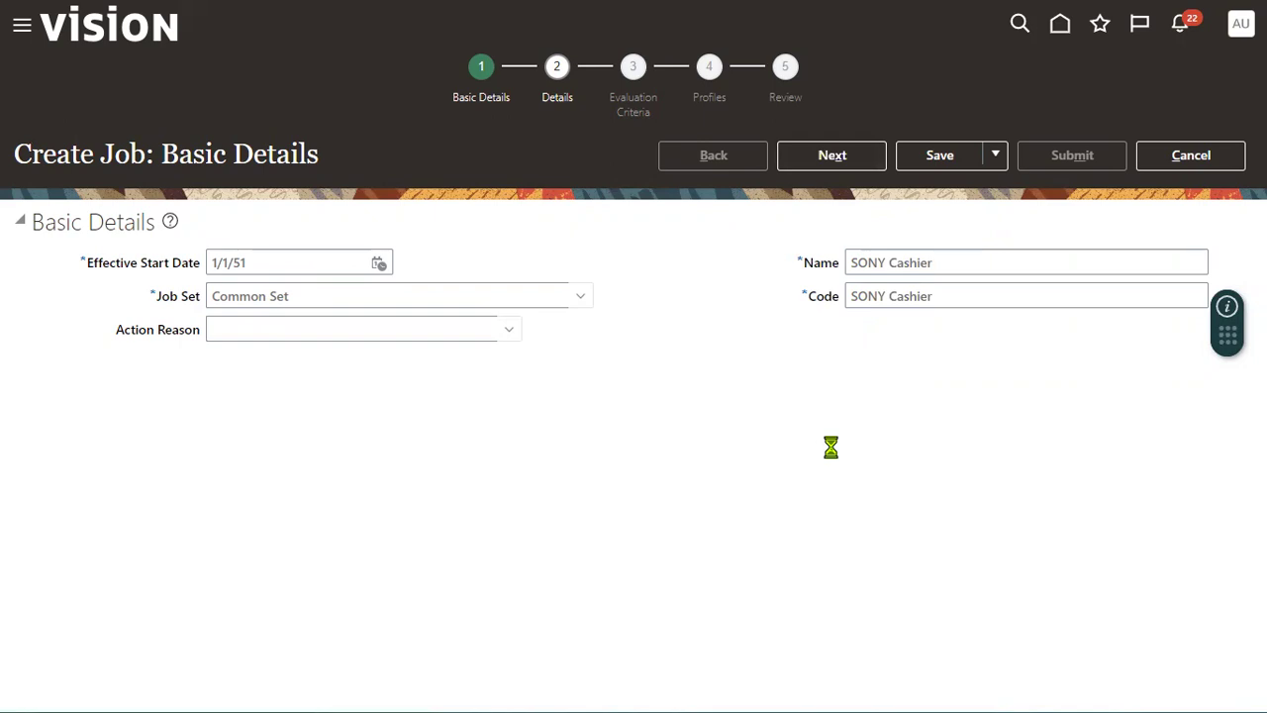
click(1054, 157)
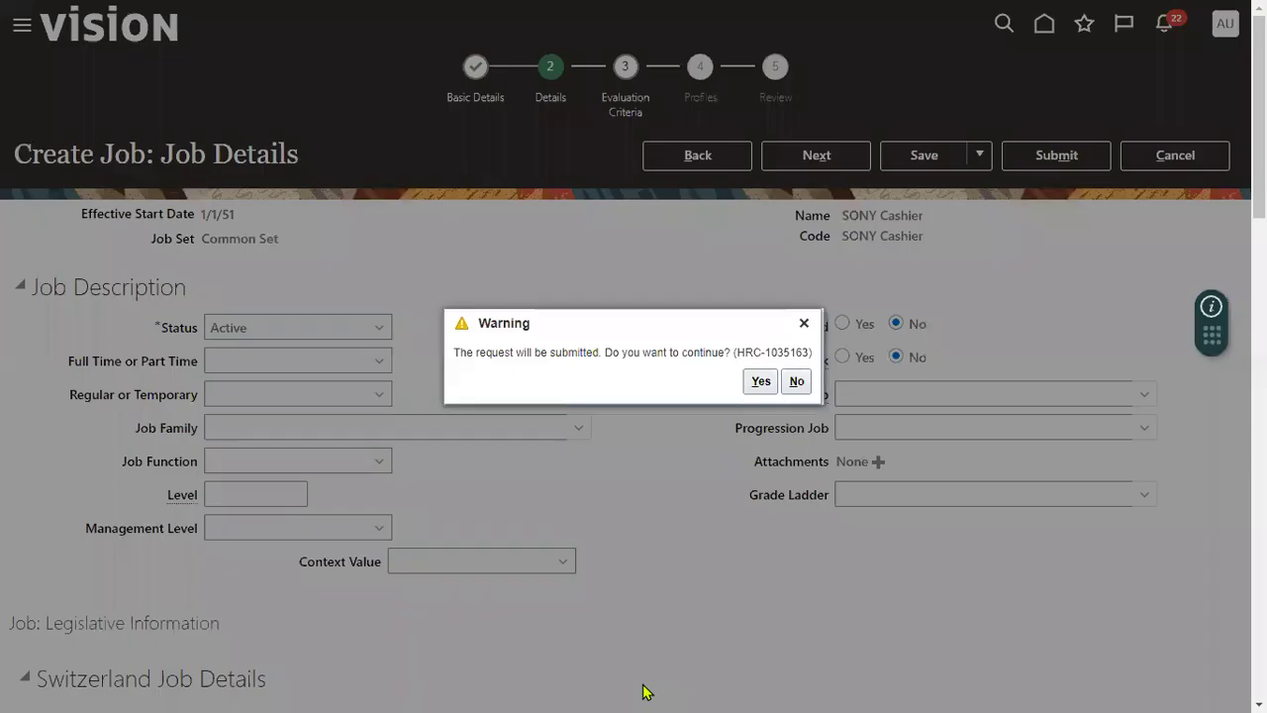
click(760, 381)
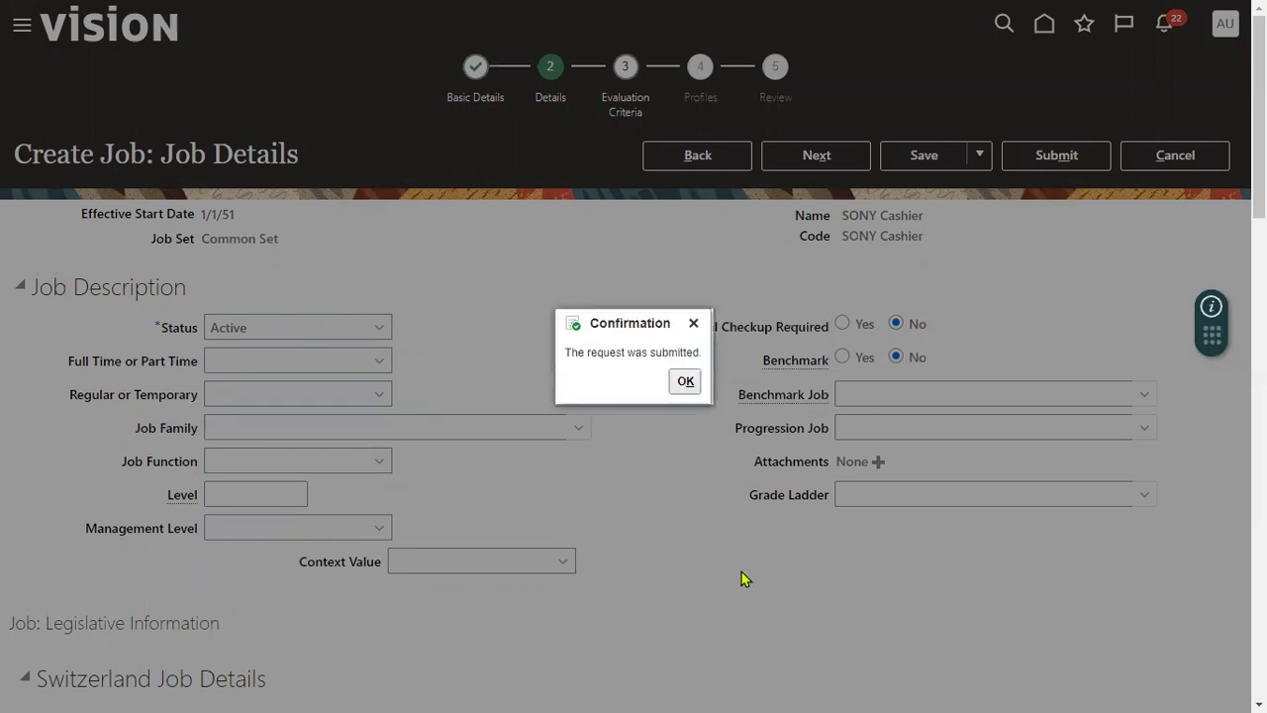
click(685, 383)
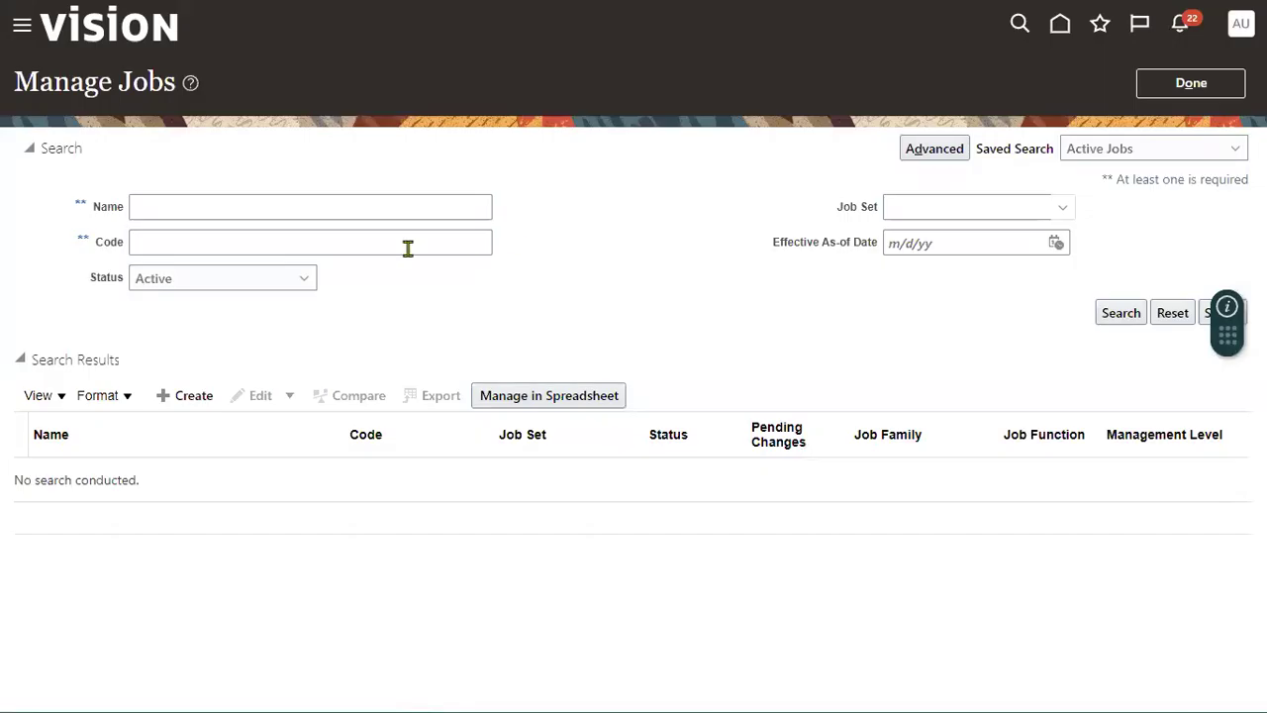
Search the existing jobs by the name "SONY".
click(340, 209)
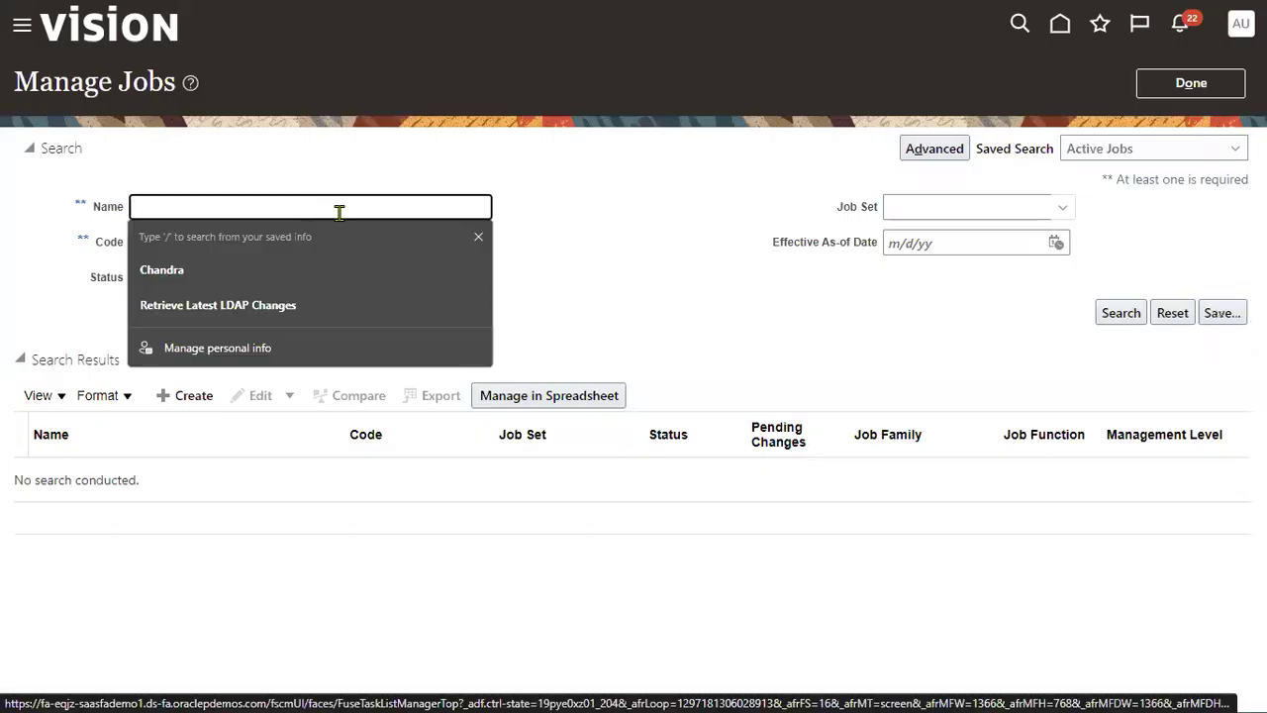
text(SONY)
key(Return)
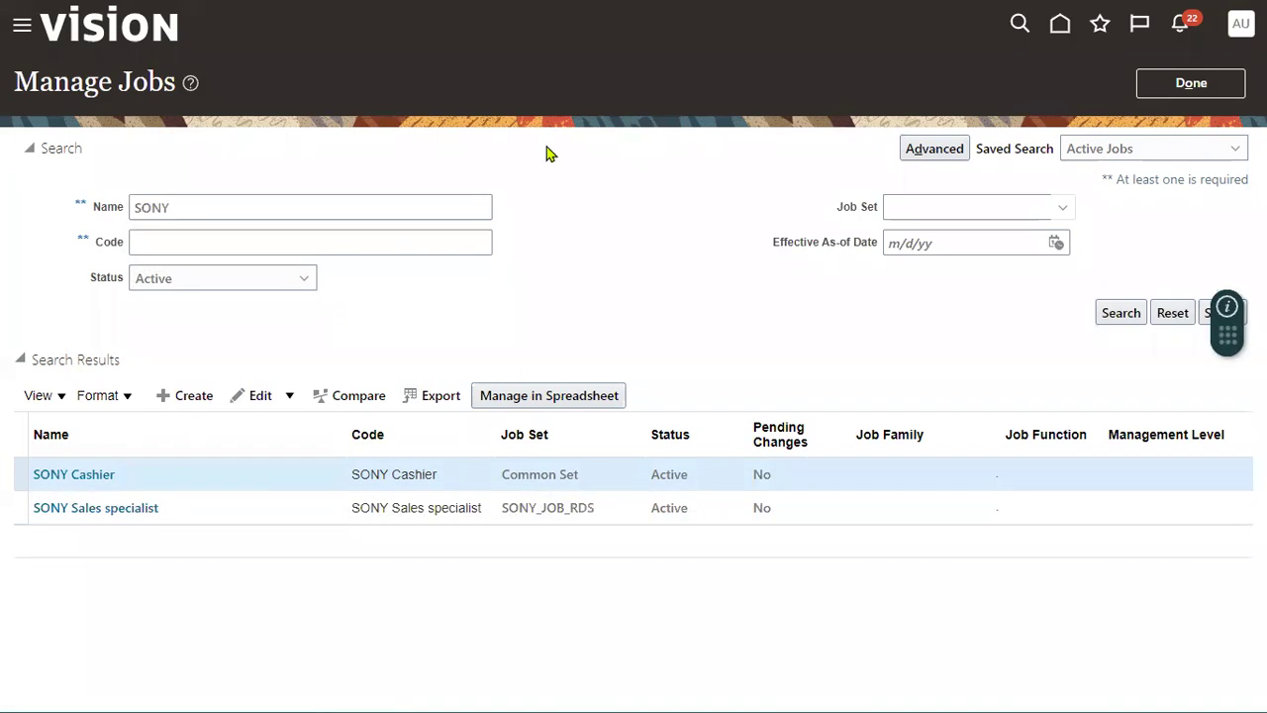
Box the Common Set and SONY_JOB_RDS job sets in the results, draw three arrows from SONY_JOB_RDS, and clear the annotations.
drag(491, 459, 589, 486)
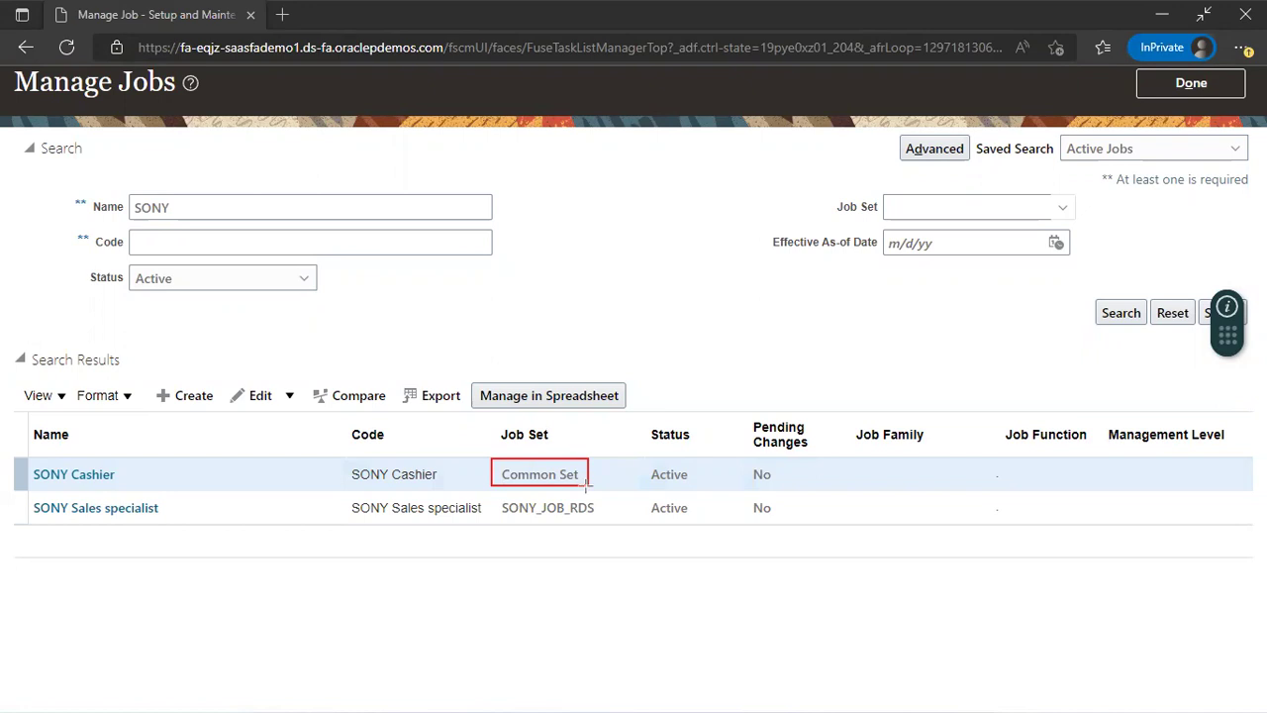
mouse_move(497, 491)
mouse_down()
mouse_move(584, 536)
mouse_move(606, 524)
mouse_up()
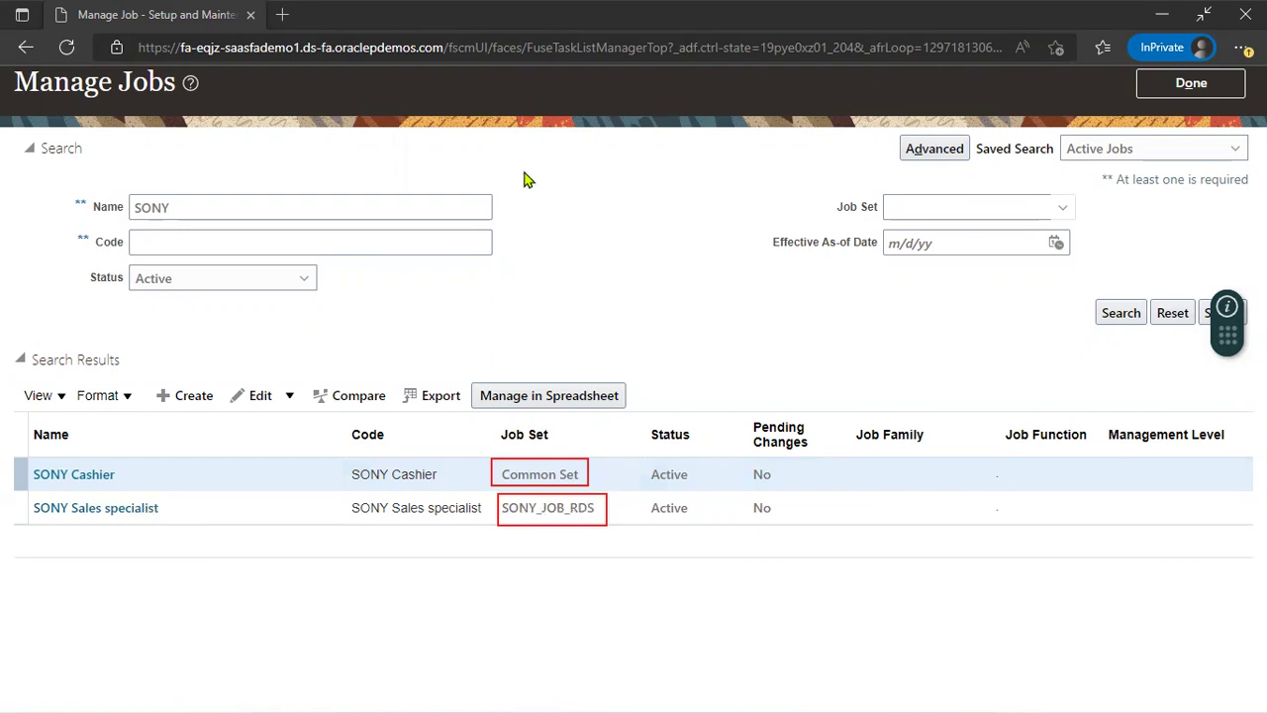
drag(607, 525, 670, 597)
drag(608, 526, 718, 558)
drag(605, 506, 765, 535)
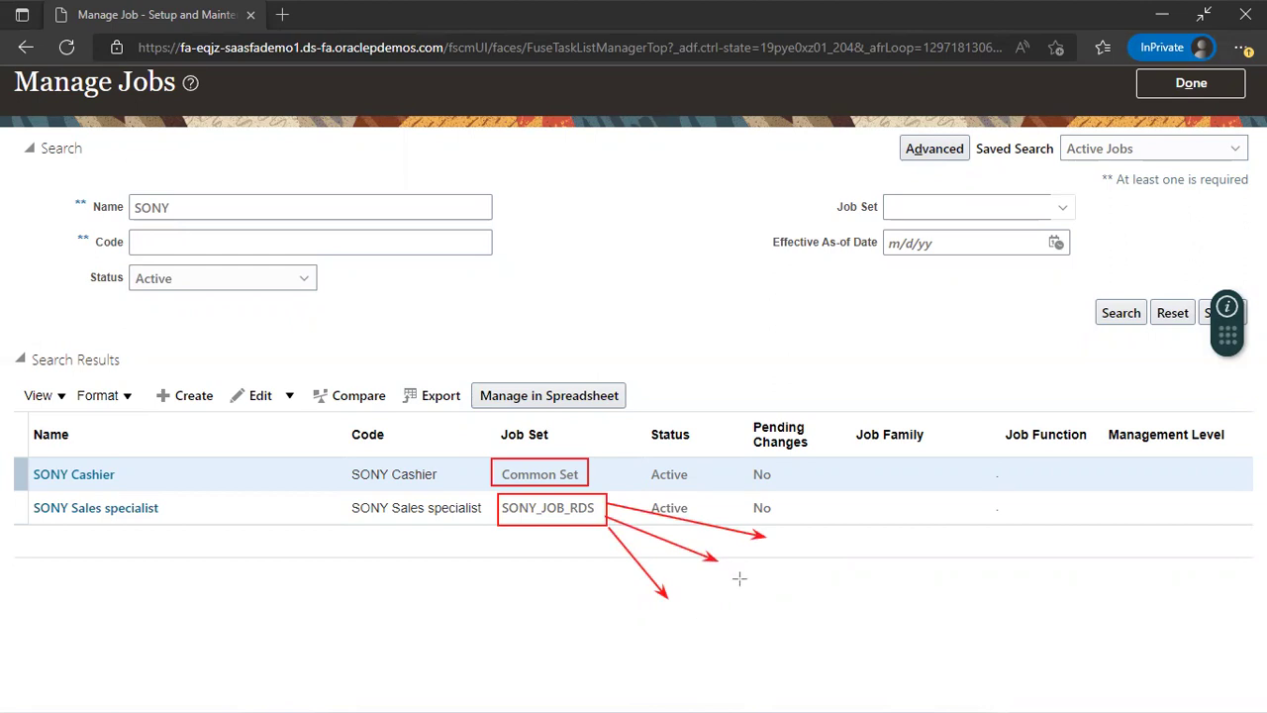
key(e)
key(Escape)
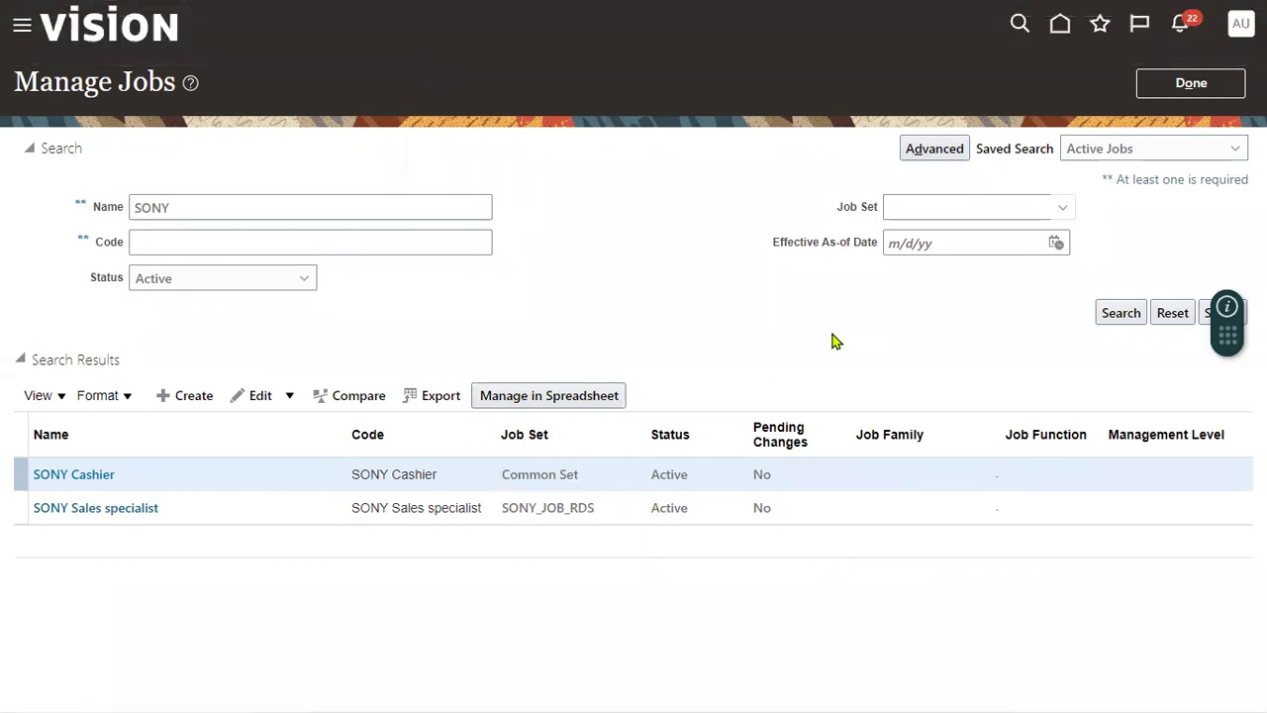
Switch to the RTL Online Trainings YouTube channel in the other browser and open its home page.
key(alt+Tab)
key(alt+Tab)
key(alt+Tab)
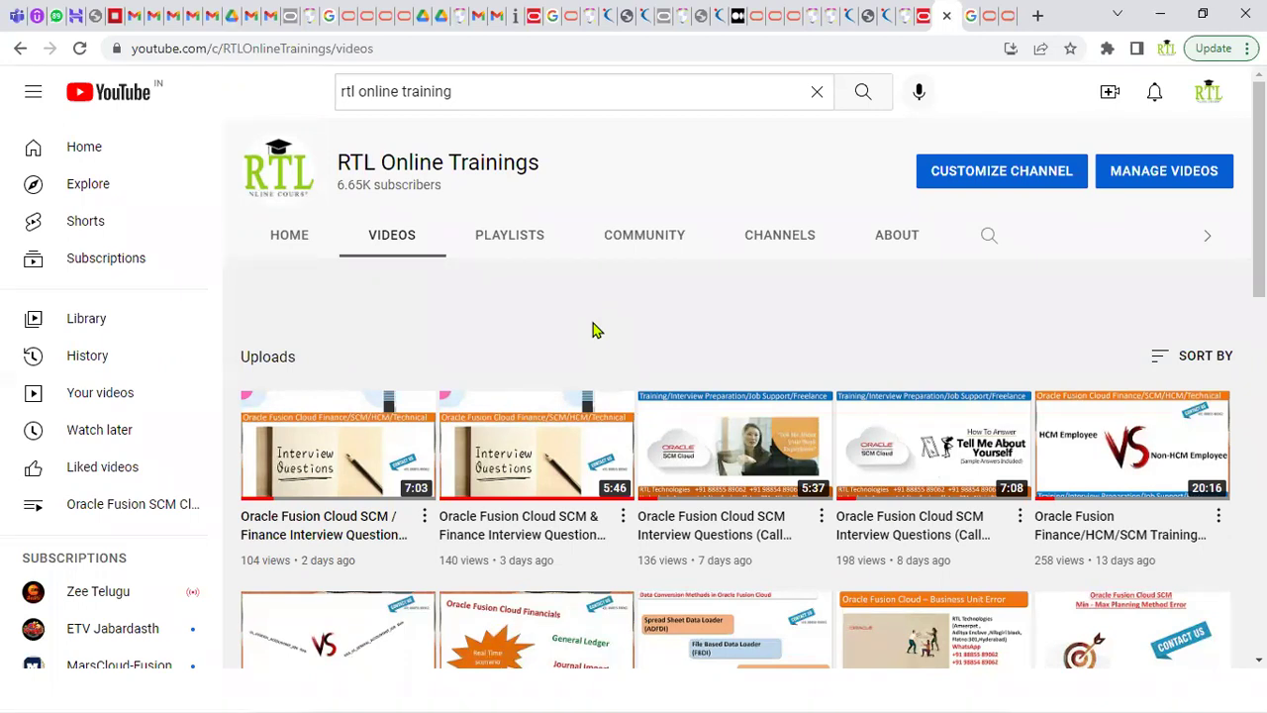
click(313, 257)
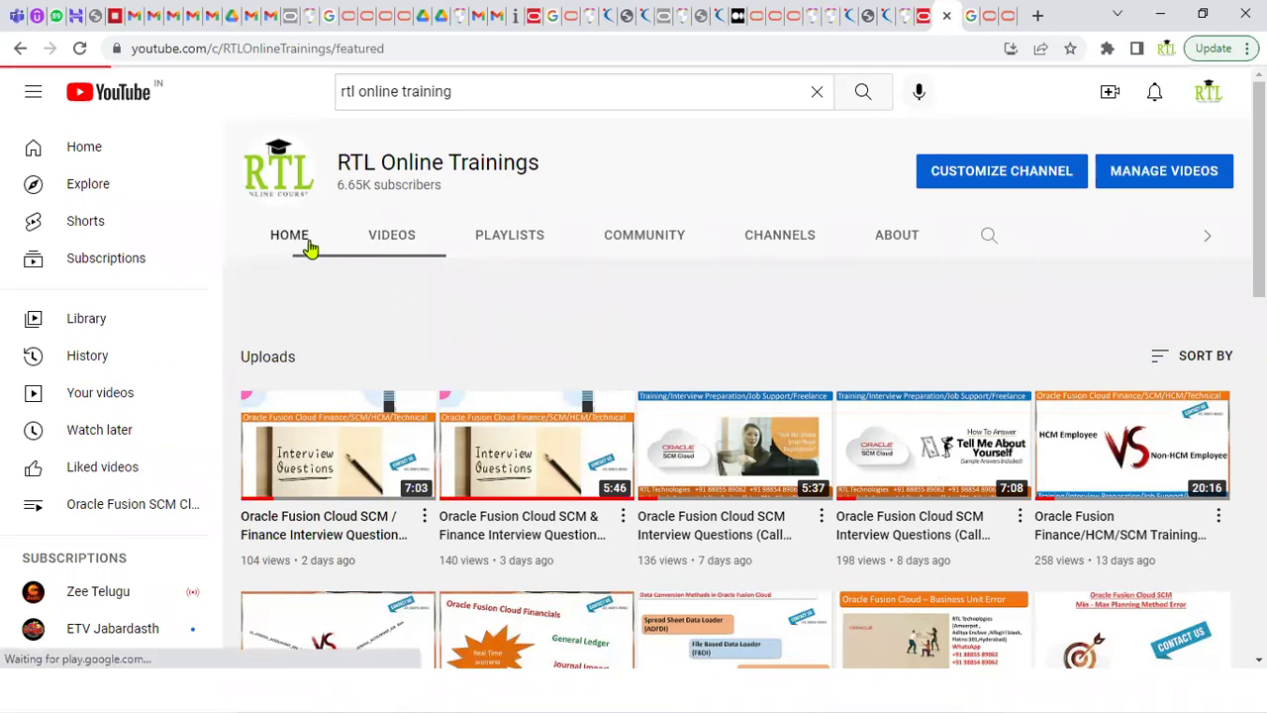